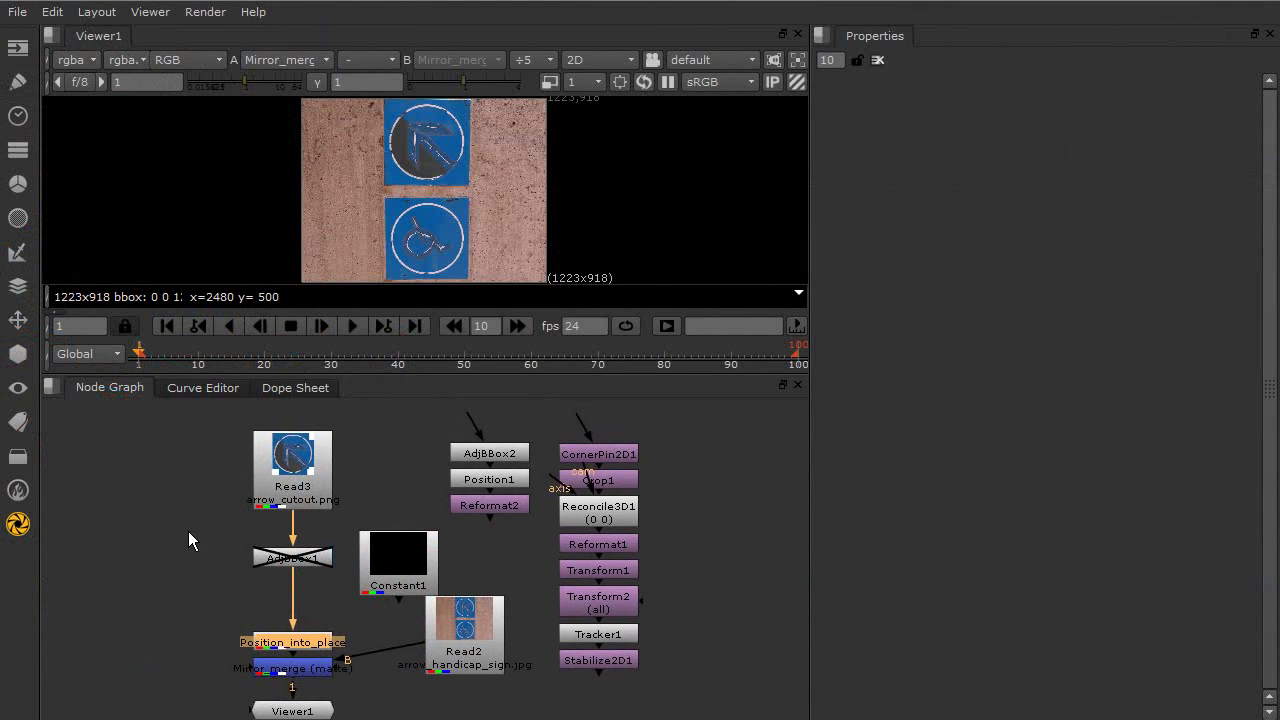
# Examine the Read3, AdjBBox1 and Mirror_merge node chain and the area around the merged arrow sign.
pyautogui.moveTo(205, 568); pyautogui.dragTo(187, 353, button='middle')
pyautogui.moveTo(289, 594); pyautogui.dragTo(284, 508, button='middle')
pyautogui.click(346, 590)
pyautogui.click(352, 657)
pyautogui.moveTo(346, 476); pyautogui.dragTo(327, 591, button='middle')
pyautogui.moveTo(356, 182); pyautogui.dragTo(346, 270, button='middle')
pyautogui.moveTo(338, 466); pyautogui.dragTo(322, 631, button='middle')
pyautogui.moveTo(333, 463); pyautogui.dragTo(313, 603, button='middle')
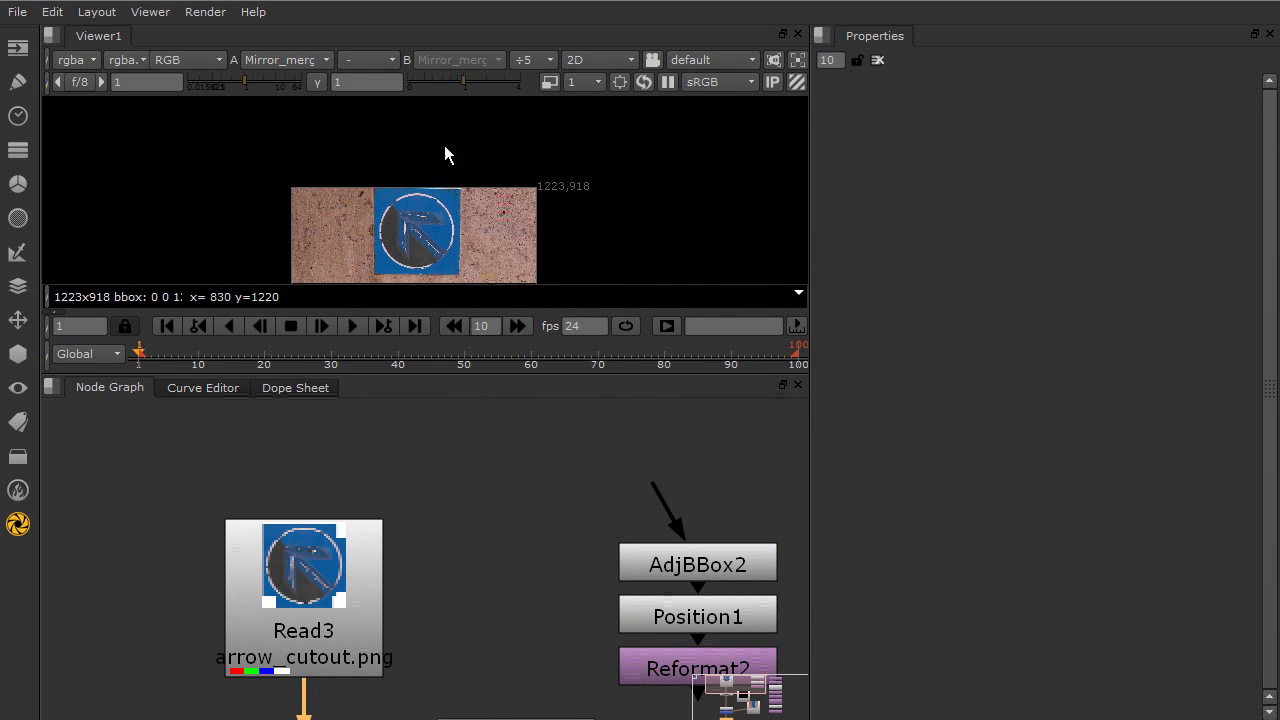
pyautogui.scroll(-3, 311, 626)
pyautogui.scroll(2, 418, 190)
pyautogui.scroll(3, 418, 190)
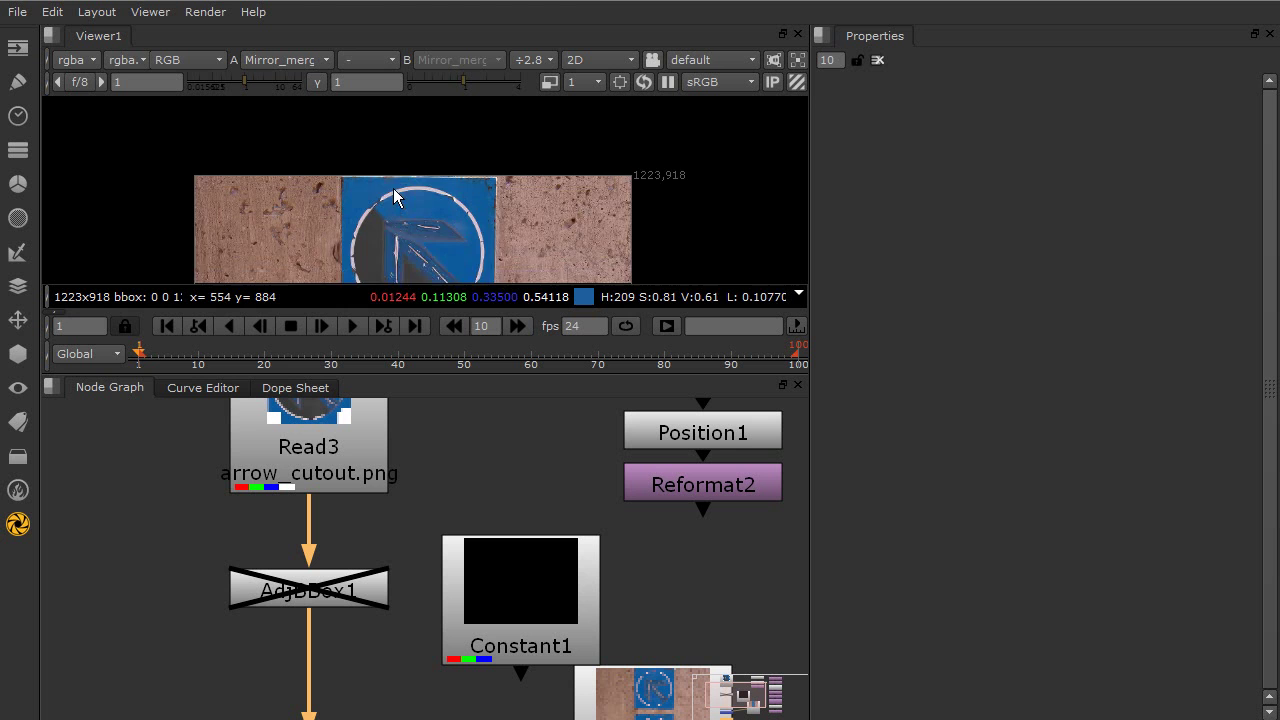
pyautogui.scroll(3, 410, 176)
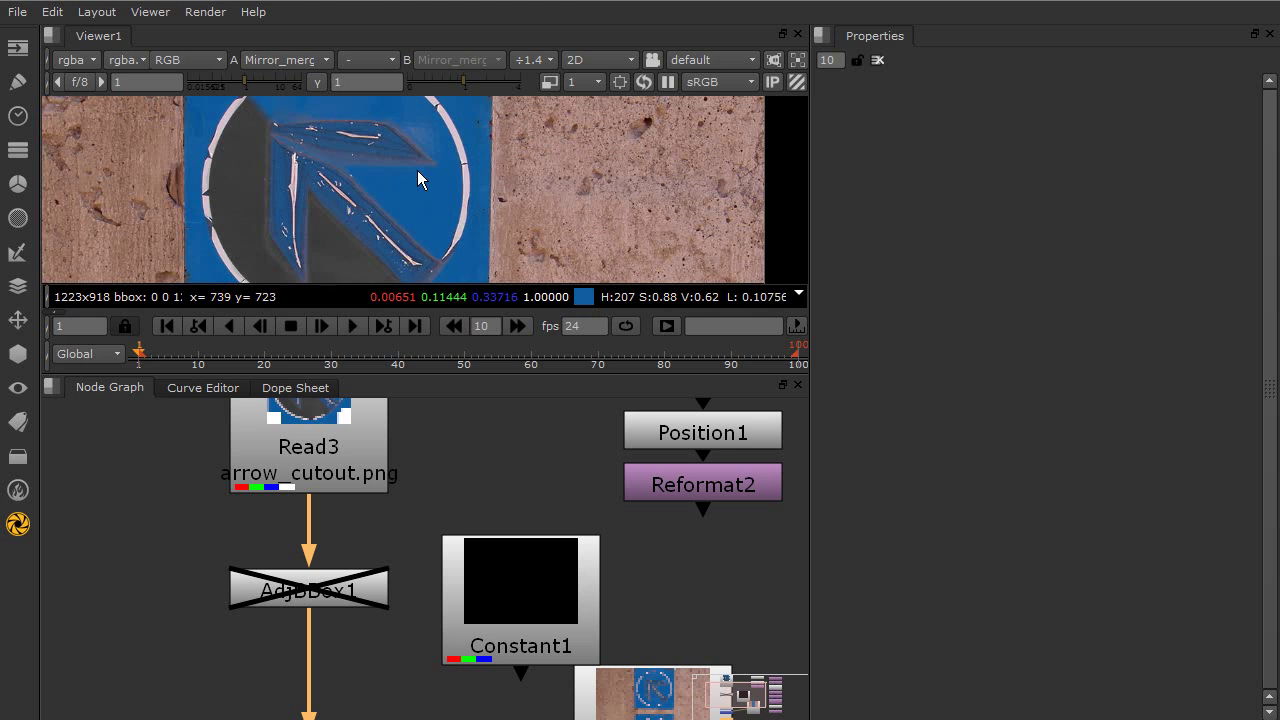
pyautogui.scroll(-3, 390, 462)
pyautogui.scroll(-2, 390, 462)
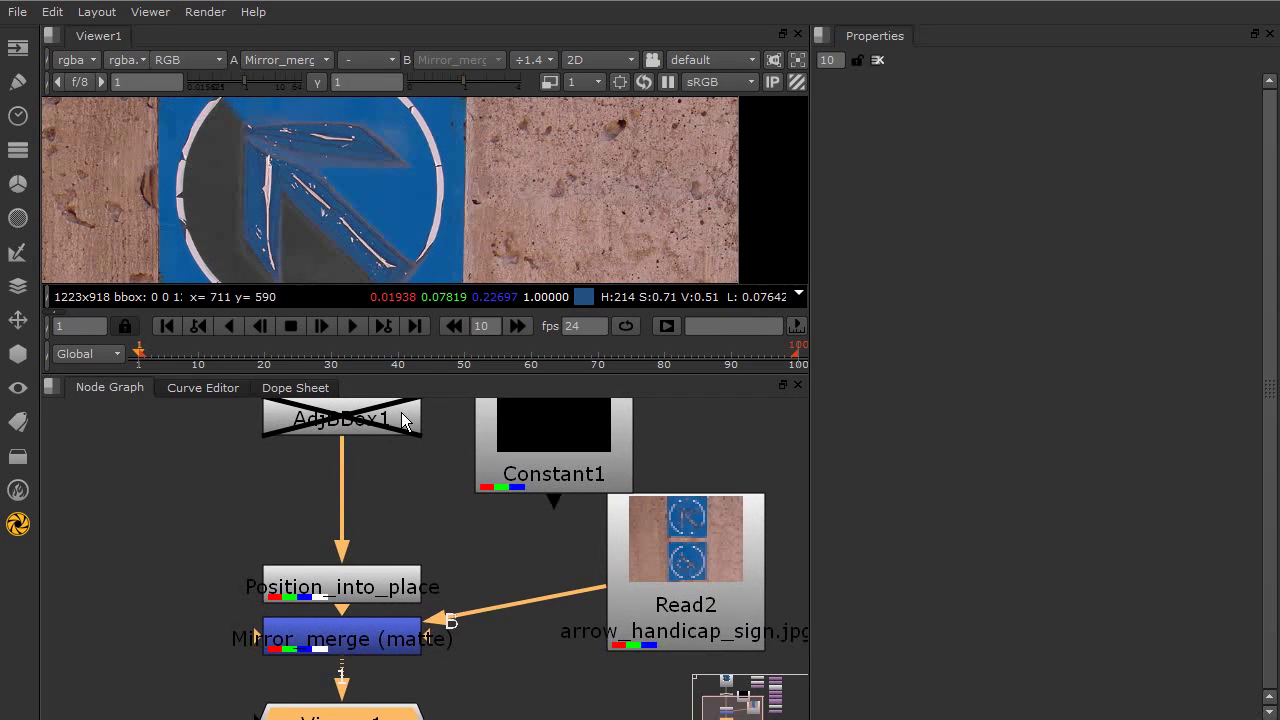
# Connect the B input of Mirror_merge to Constant1 and examine the area beside the arrow cutout against black.
pyautogui.moveTo(563, 627); pyautogui.dragTo(537, 479)
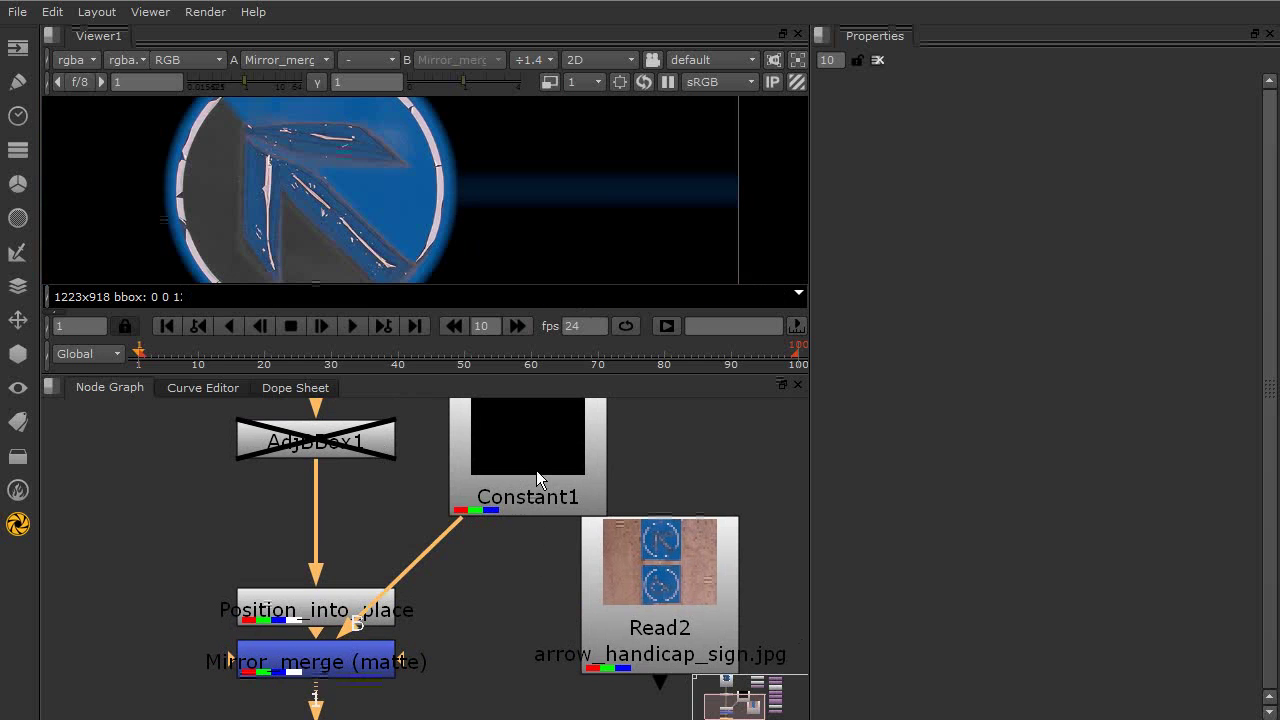
pyautogui.scroll(1, 736, 204)
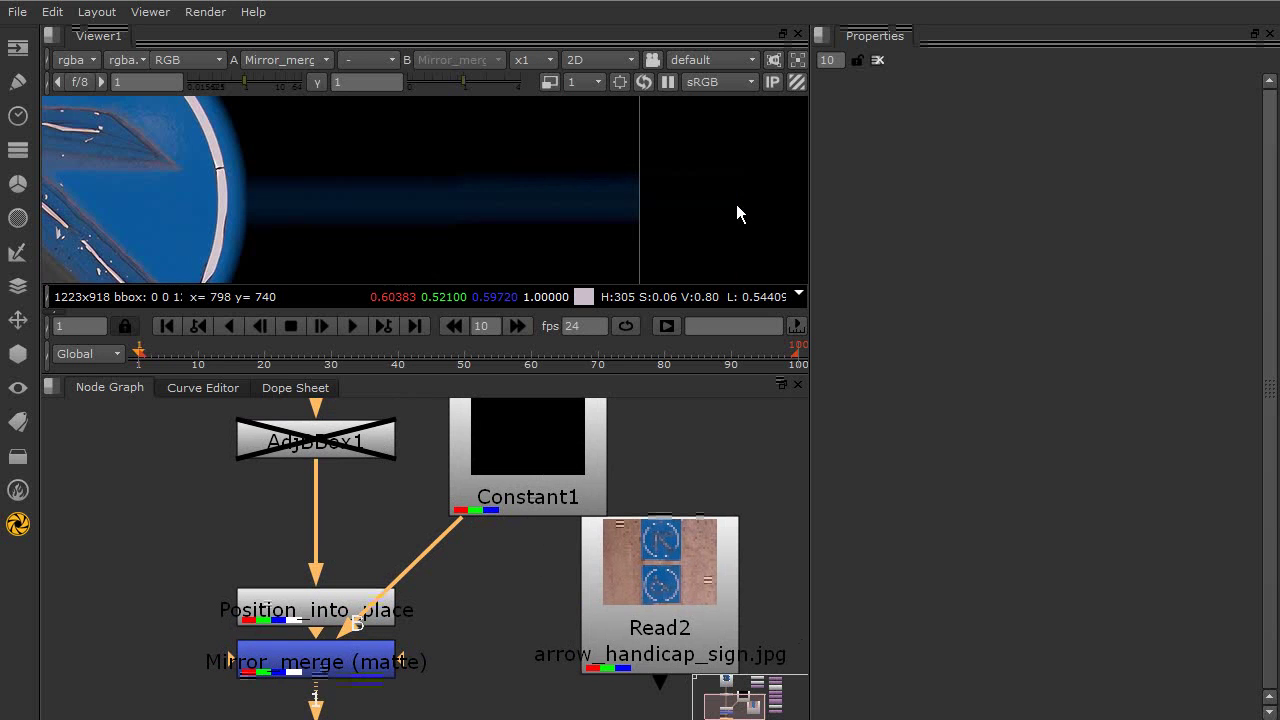
pyautogui.scroll(1, 446, 203)
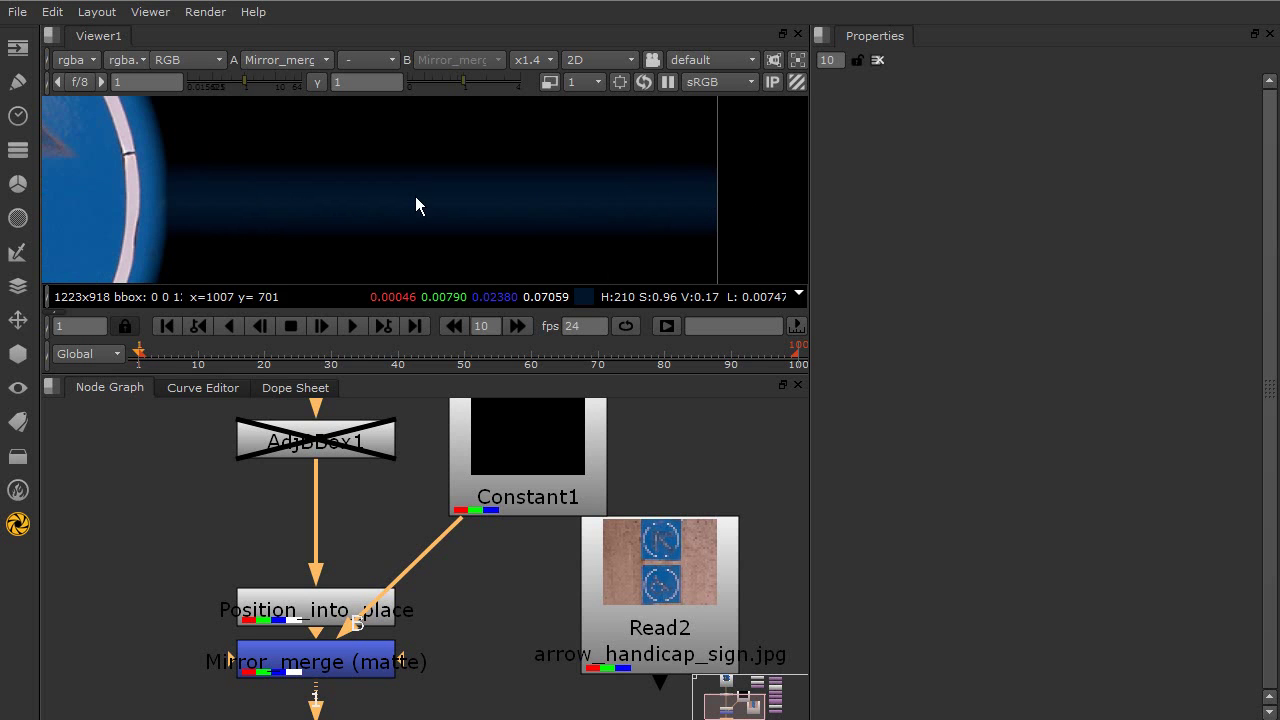
pyautogui.scroll(-1, 230, 180)
pyautogui.scroll(-1, 224, 142)
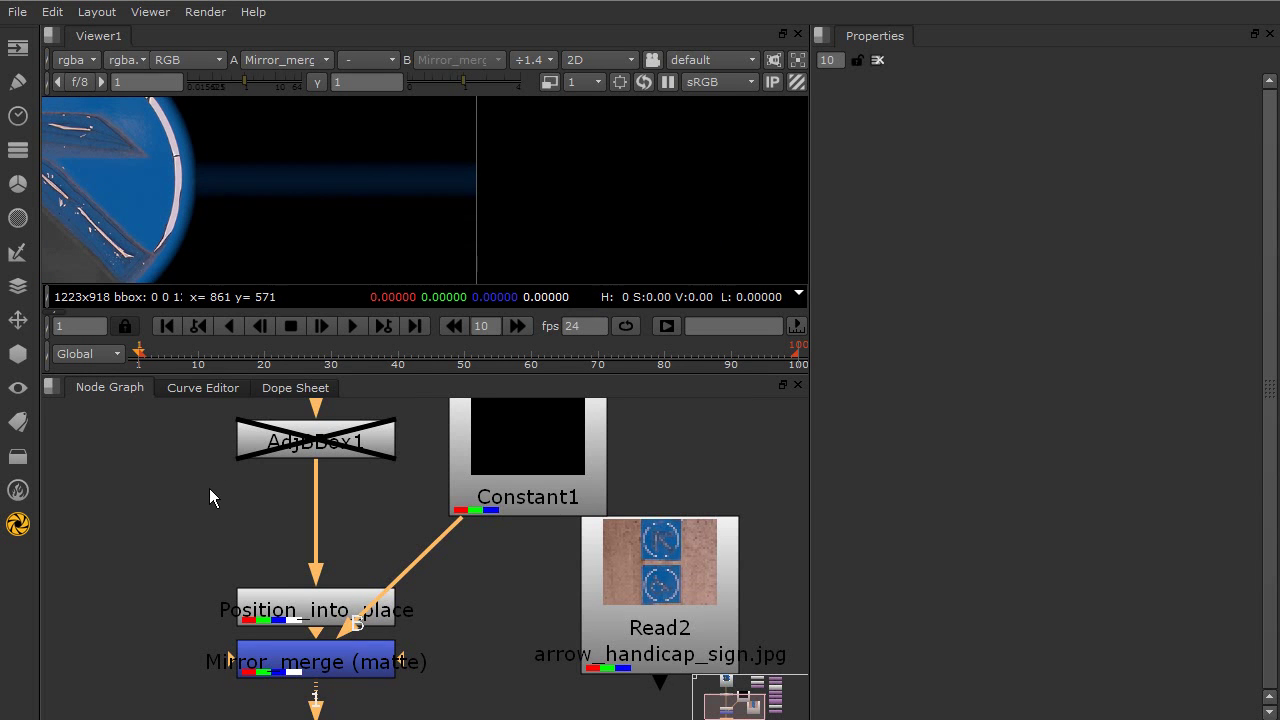
# Display the Read3 arrow cutout image in a taller viewer area.
pyautogui.moveTo(209, 500); pyautogui.dragTo(229, 672, button='middle')
pyautogui.moveTo(276, 473); pyautogui.dragTo(272, 519, button='middle')
pyautogui.click(276, 520)
pyautogui.press('1')
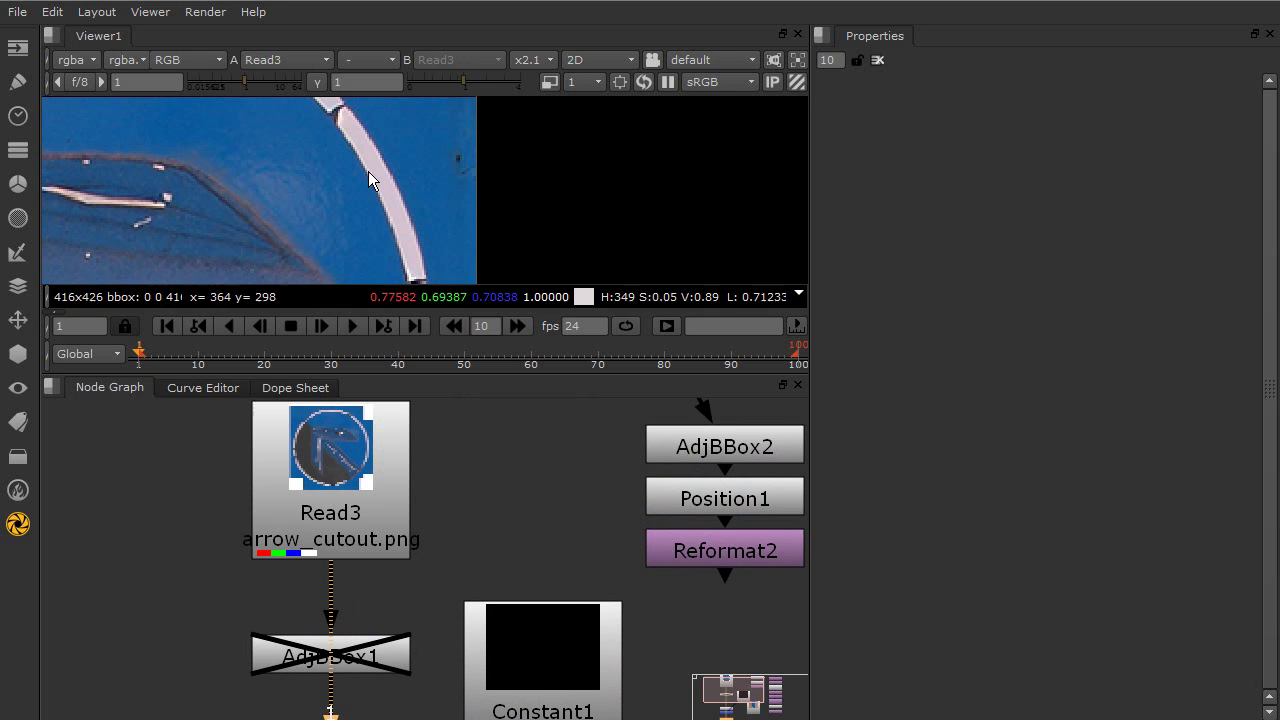
pyautogui.scroll(-2, 363, 175)
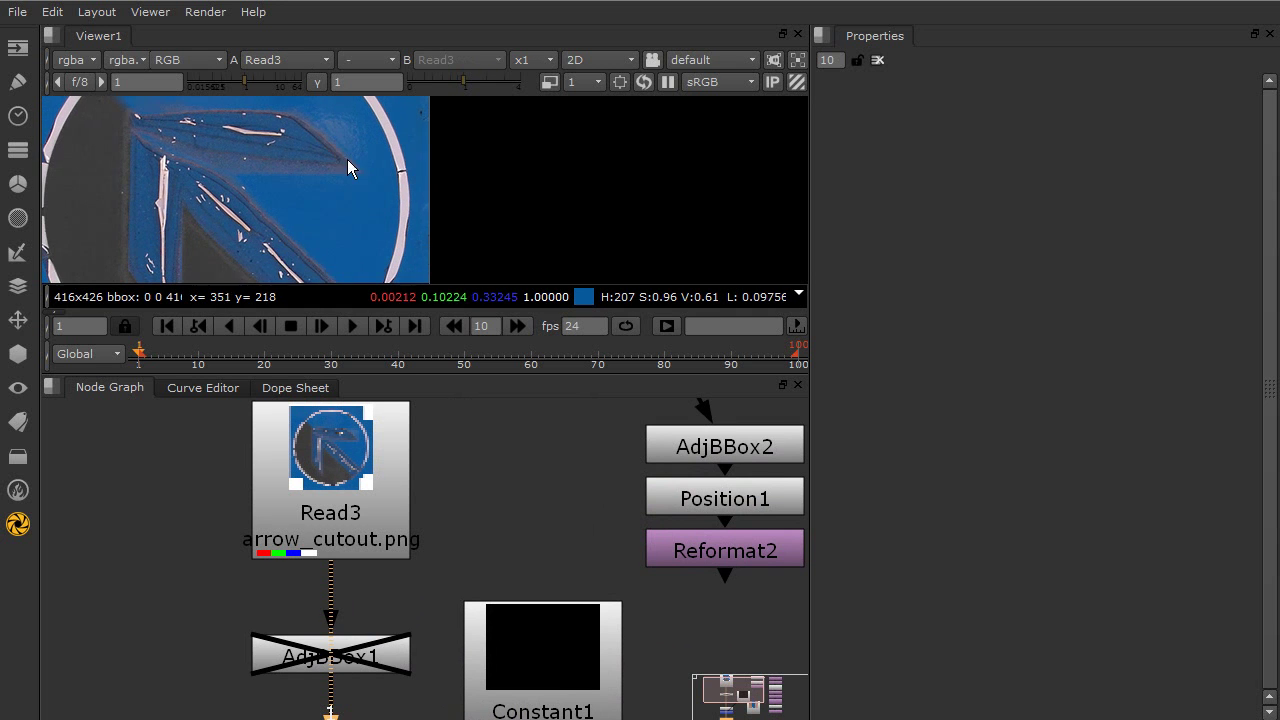
pyautogui.moveTo(388, 372); pyautogui.dragTo(380, 493)
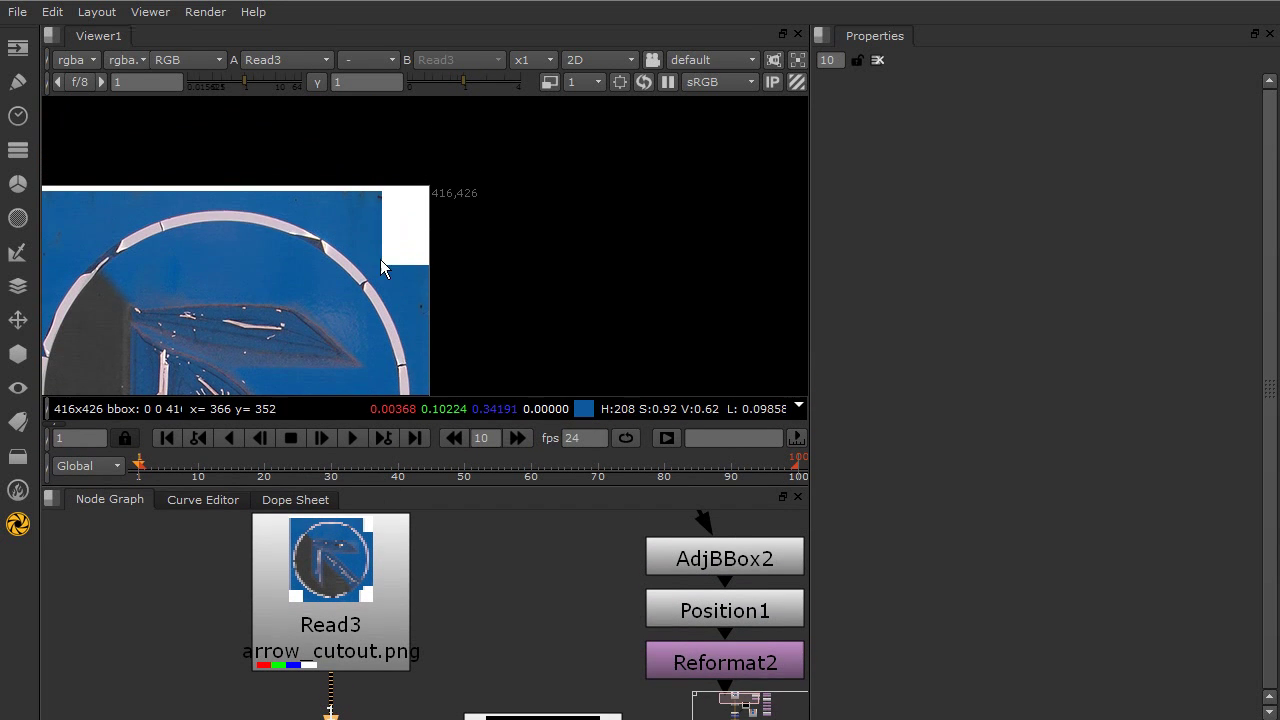
# Examine the corners and outer borders of the arrow_cutout.png image.
pyautogui.moveTo(380, 259); pyautogui.dragTo(395, 236, button='middle')
pyautogui.moveTo(409, 137); pyautogui.dragTo(475, 160)
pyautogui.scroll(4, 518, 206)
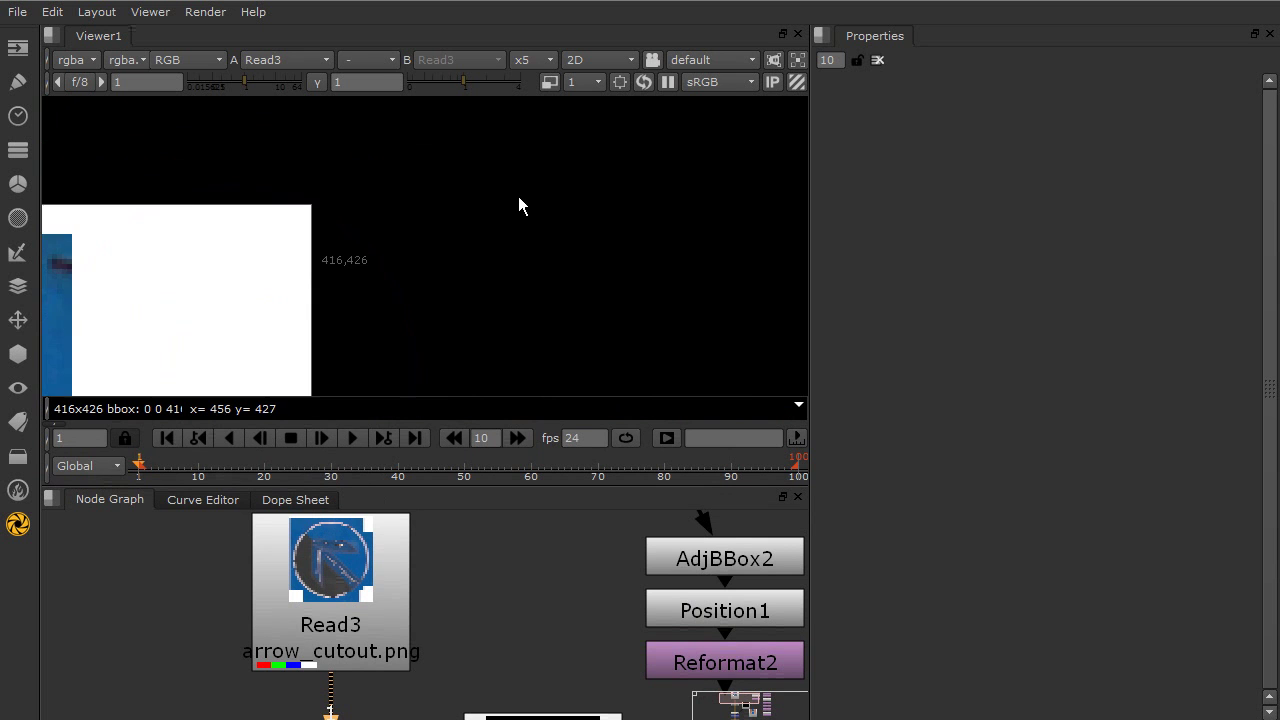
pyautogui.scroll(-5, 321, 269)
pyautogui.moveTo(302, 302); pyautogui.dragTo(338, 232, button='middle')
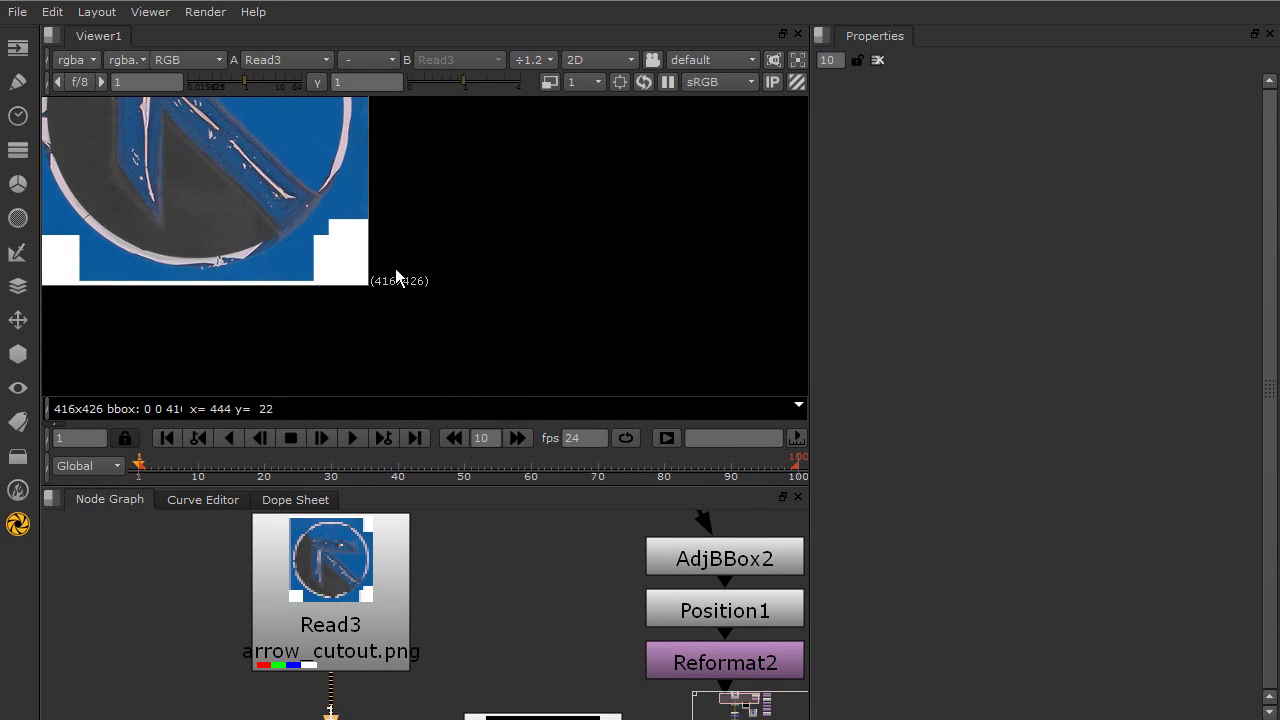
pyautogui.moveTo(390, 281); pyautogui.dragTo(417, 309, button='middle')
pyautogui.scroll(-1, 441, 317)
pyautogui.scroll(-1, 441, 317)
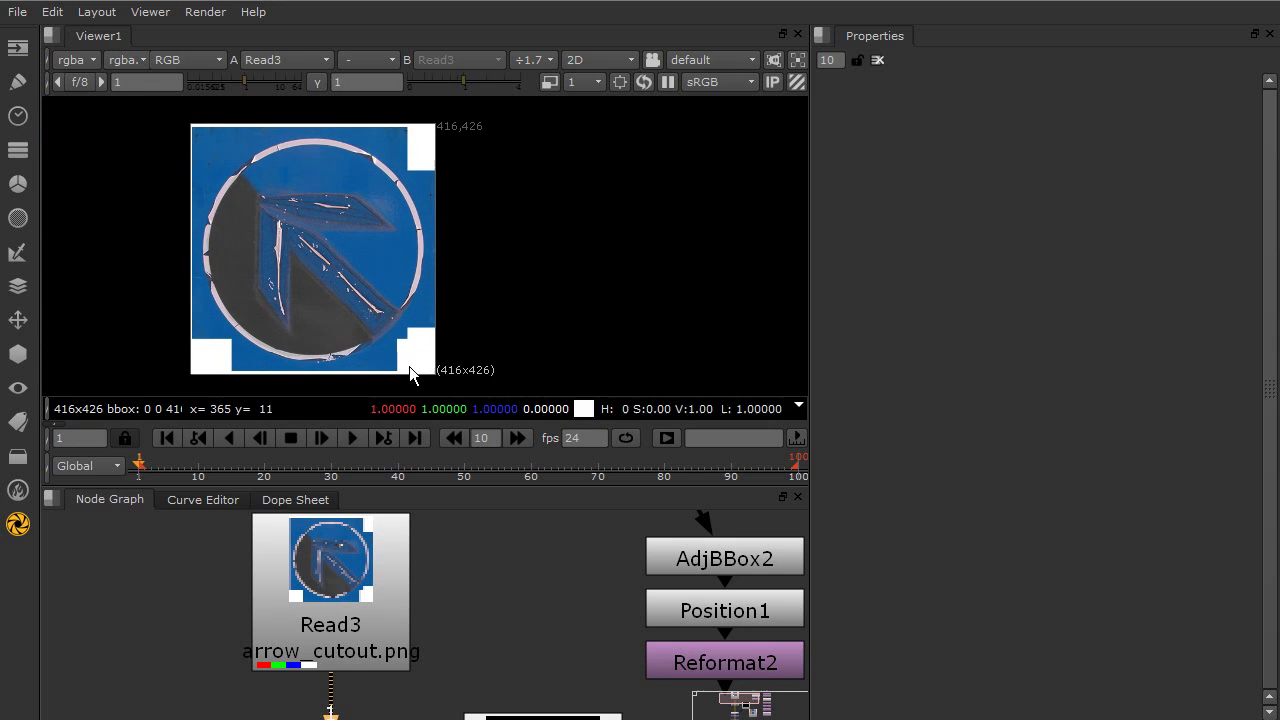
# Show the alpha channel of the arrow cutout and inspect the pixels where the circle meets the right image border.
pyautogui.keyDown('ctrl'); pyautogui.click(426, 190); pyautogui.keyUp('ctrl')
pyautogui.scroll(3, 433, 231)
pyautogui.scroll(3, 430, 205)
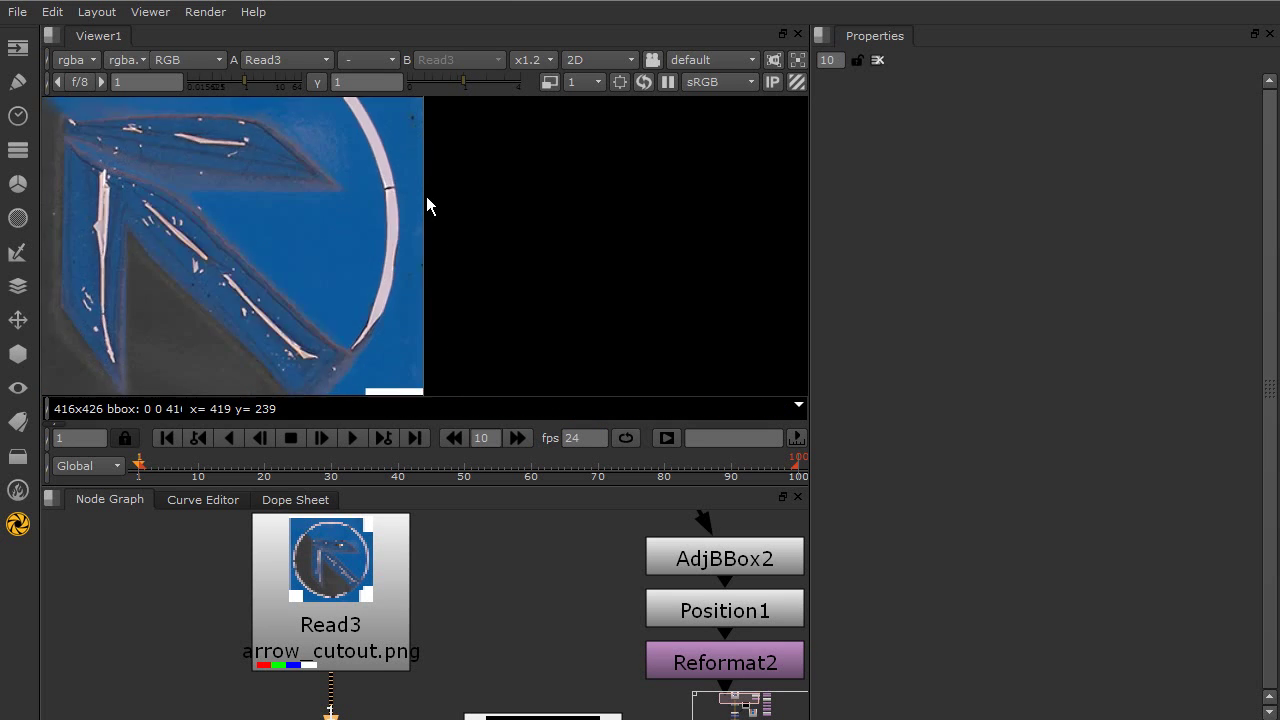
pyautogui.press('a')
pyautogui.scroll(2, 426, 206)
pyautogui.scroll(1, 422, 211)
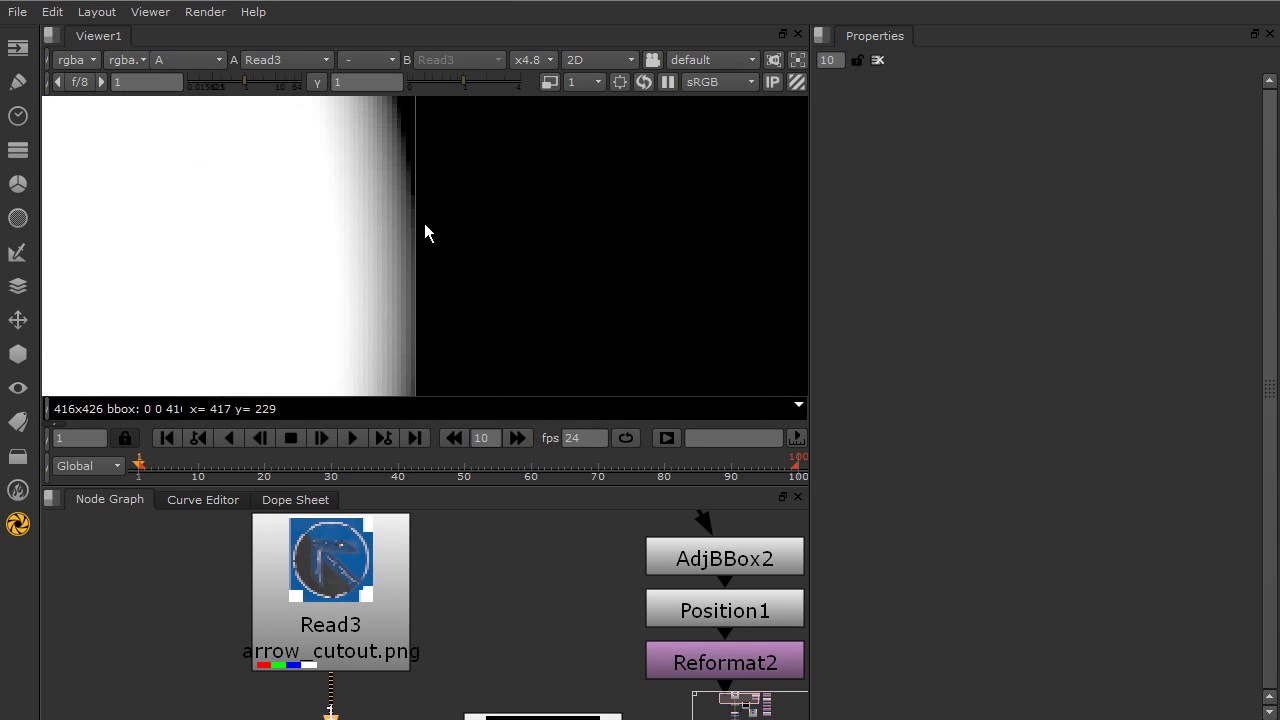
pyautogui.moveTo(399, 337); pyautogui.dragTo(401, 226, button='middle')
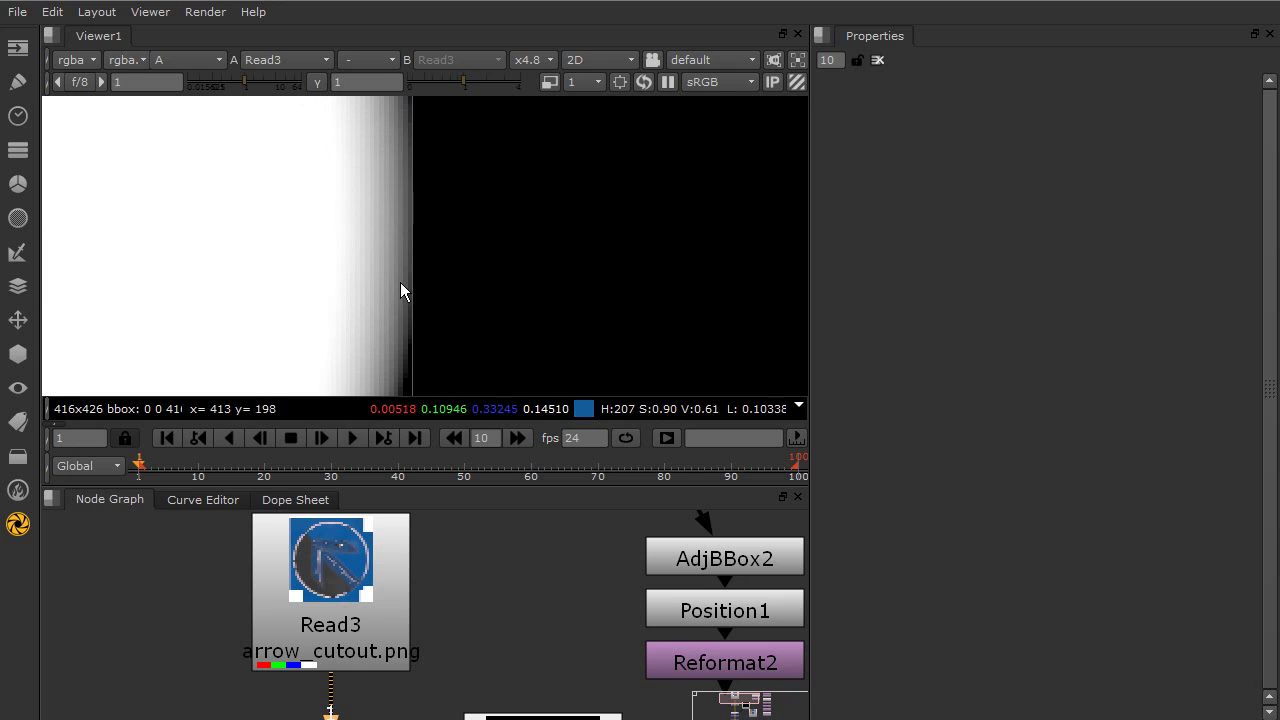
pyautogui.keyDown('ctrl'); pyautogui.moveTo(408, 107); pyautogui.dragTo(412, 307); pyautogui.keyUp('ctrl')
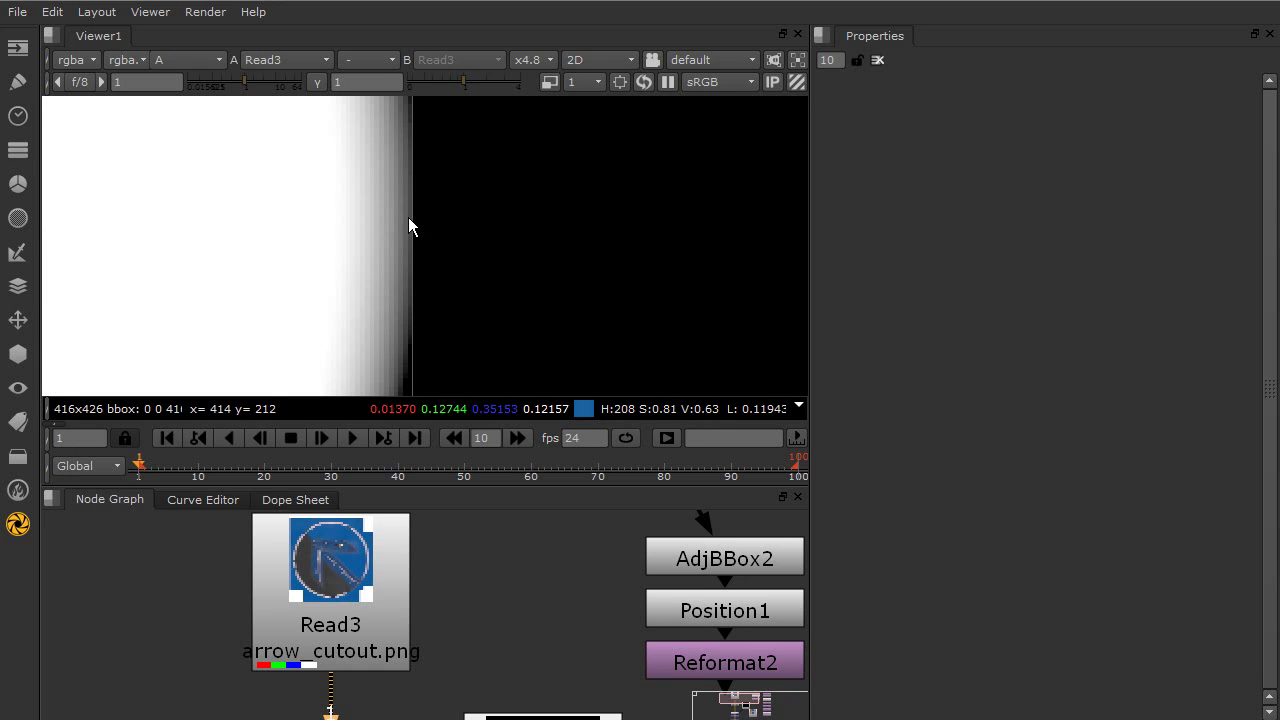
pyautogui.scroll(-3, 446, 305)
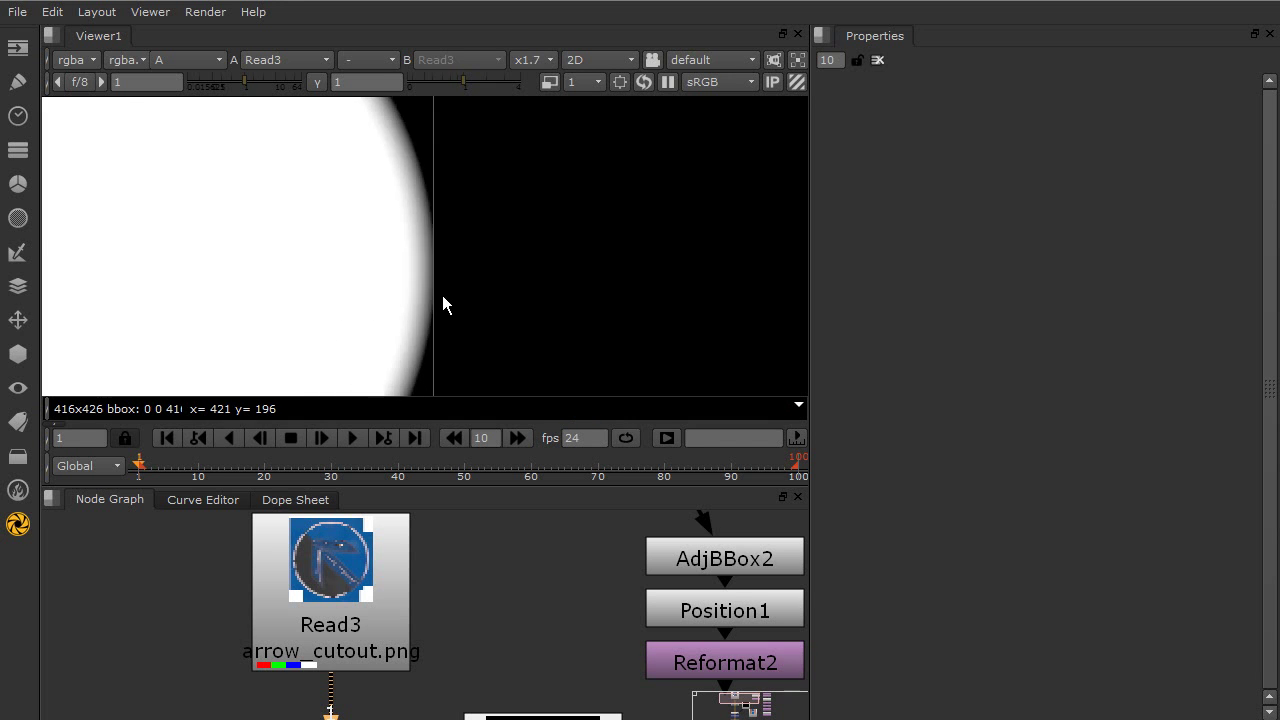
pyautogui.scroll(-4, 442, 300)
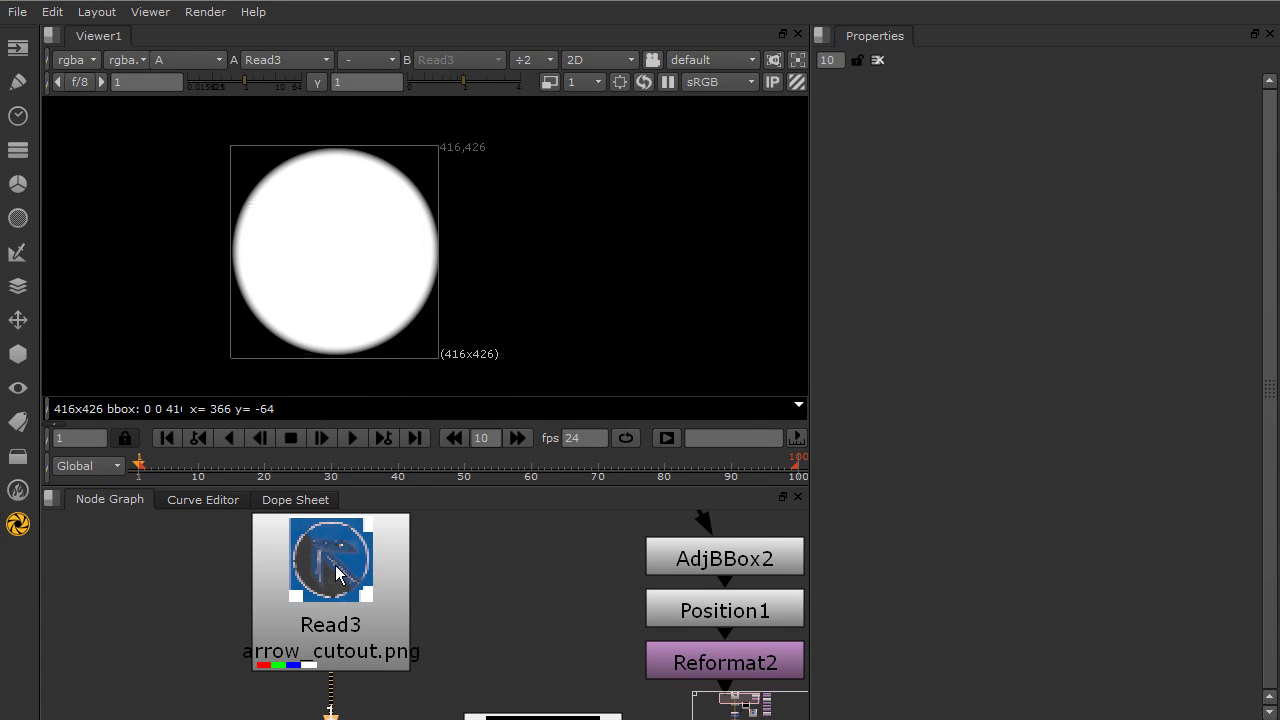
# Display the Mirror_merge output in colour and reconnect its B input to the Read2 sign image.
pyautogui.press('a')
pyautogui.moveTo(317, 700); pyautogui.dragTo(325, 376, button='middle')
pyautogui.click(357, 694)
pyautogui.press('1')
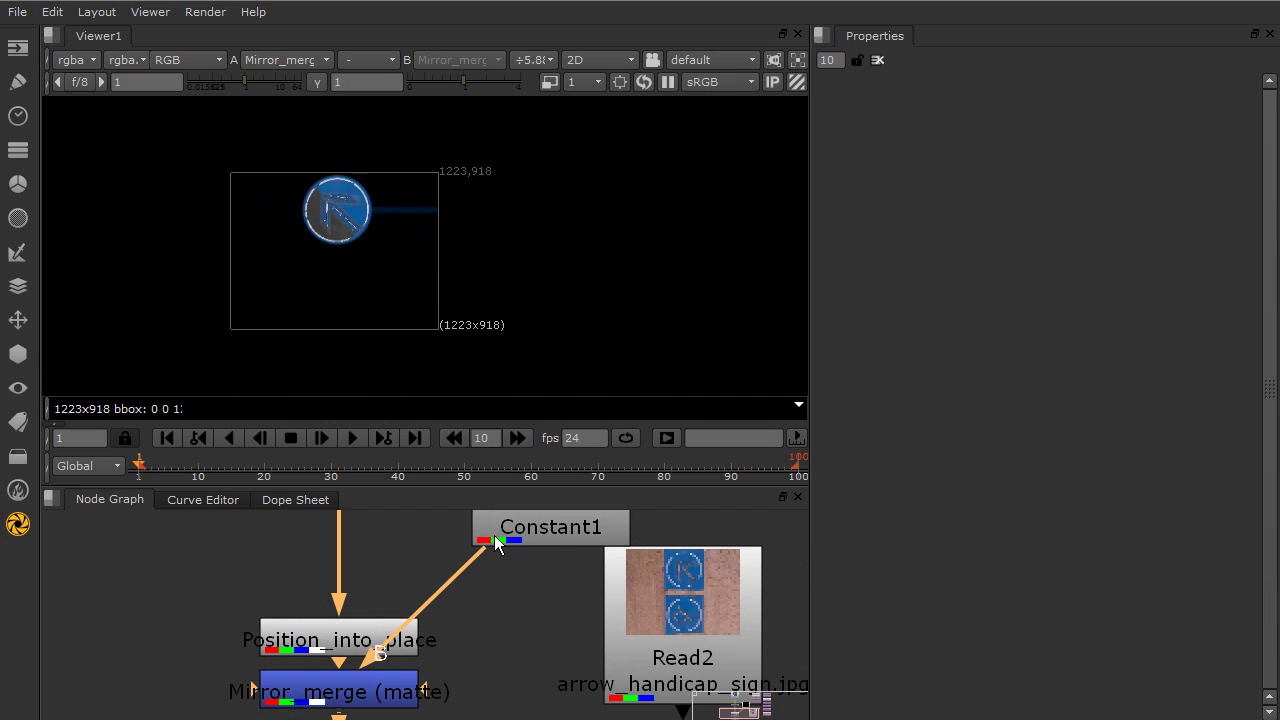
pyautogui.moveTo(490, 545); pyautogui.dragTo(767, 602)
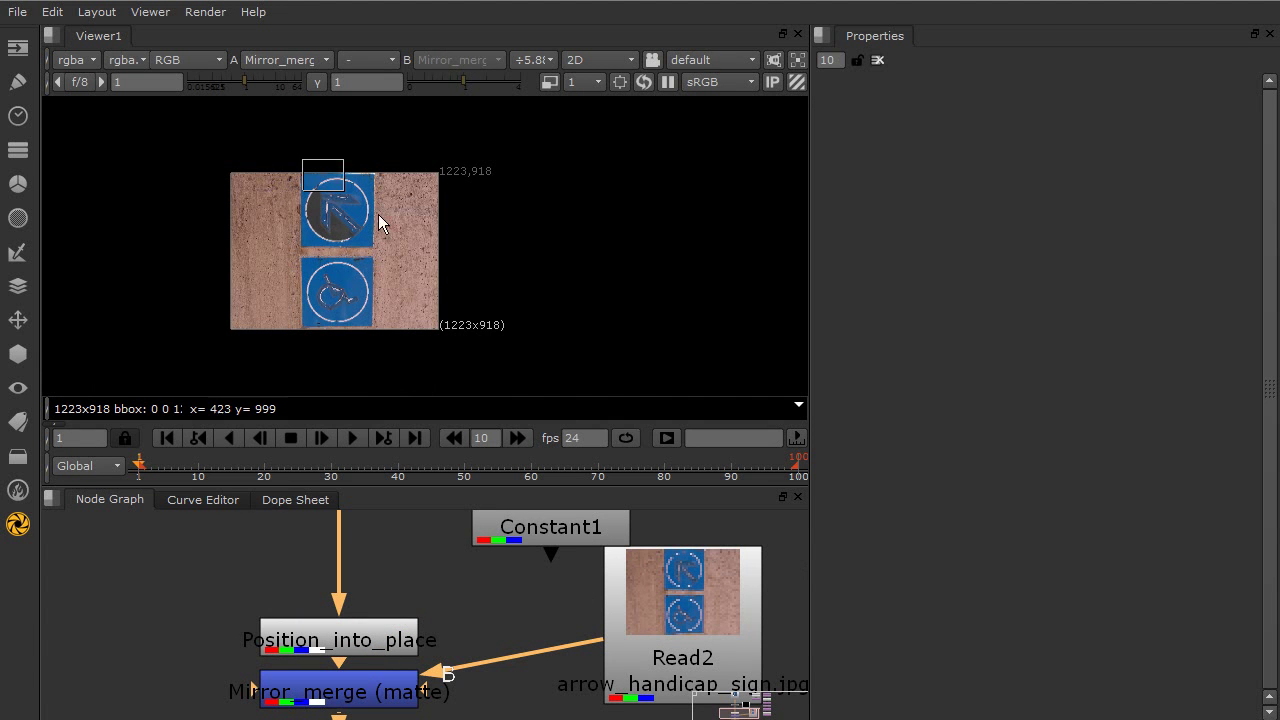
pyautogui.scroll(6, 422, 245)
pyautogui.scroll(-2, 470, 270)
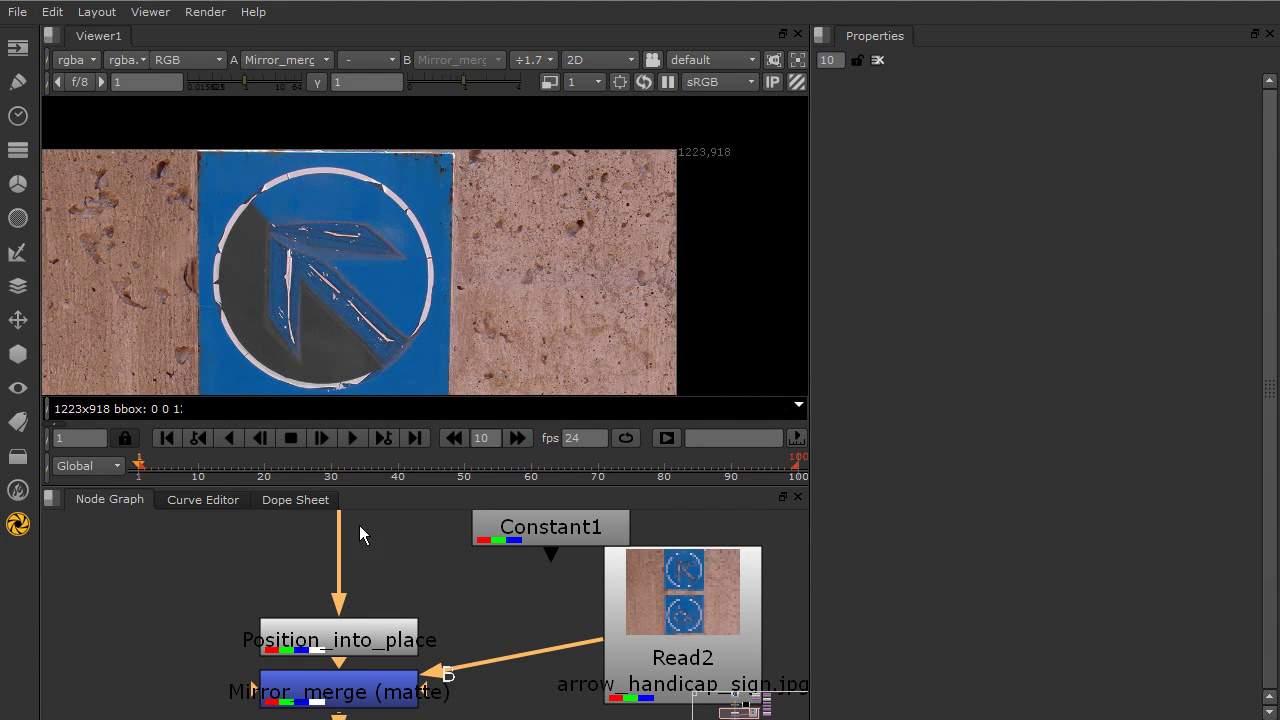
# Enable the AdjBBox1 node below Read3 and check the merged image.
pyautogui.moveTo(317, 556); pyautogui.dragTo(311, 676, button='middle')
pyautogui.click(310, 588)
pyautogui.press('d')
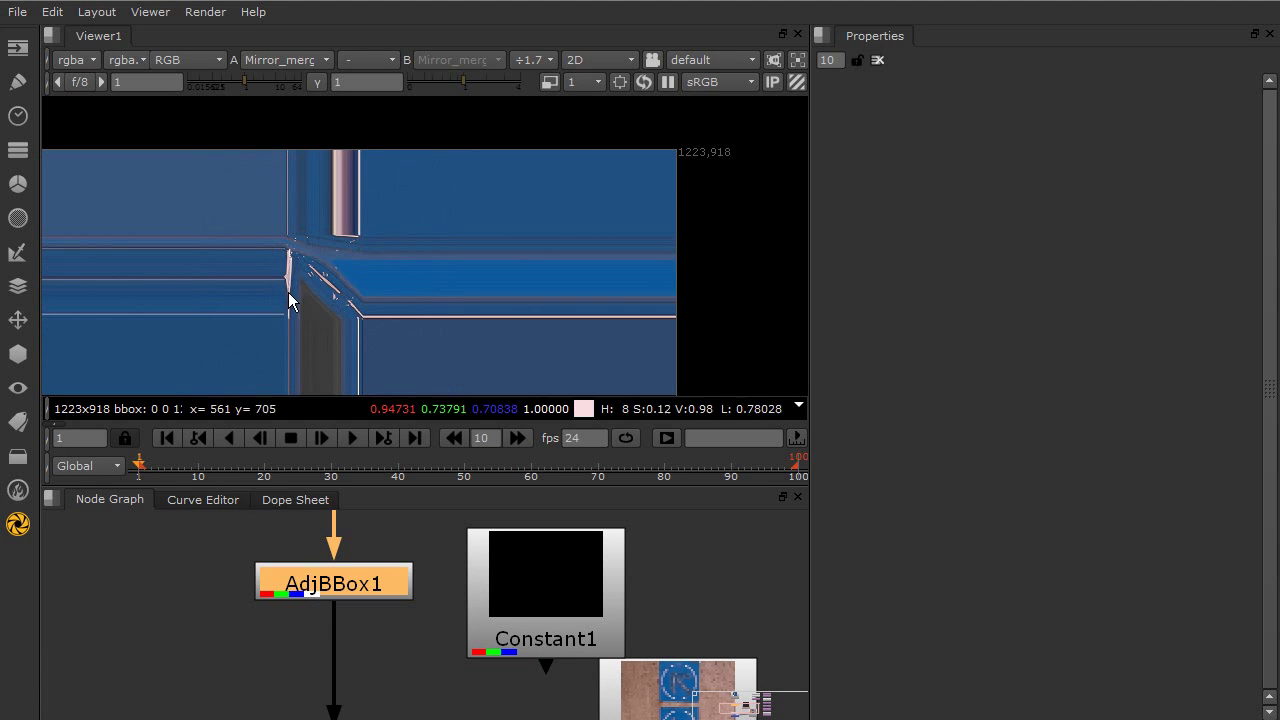
pyautogui.moveTo(277, 289); pyautogui.dragTo(339, 252, button='middle')
pyautogui.scroll(-1, 357, 245)
# Display the AdjBBox1 output in the viewer with its whole frame in view.
pyautogui.press('1')
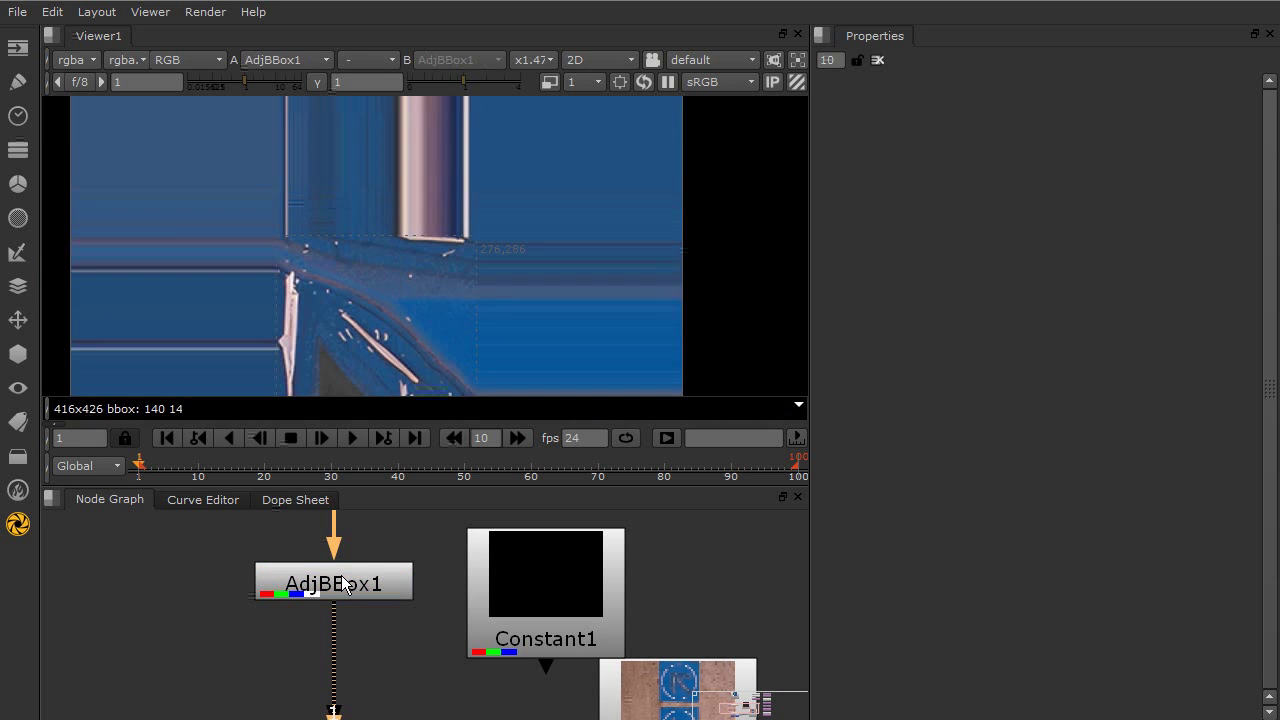
pyautogui.scroll(-3, 343, 294)
pyautogui.moveTo(351, 300); pyautogui.dragTo(329, 223, button='middle')
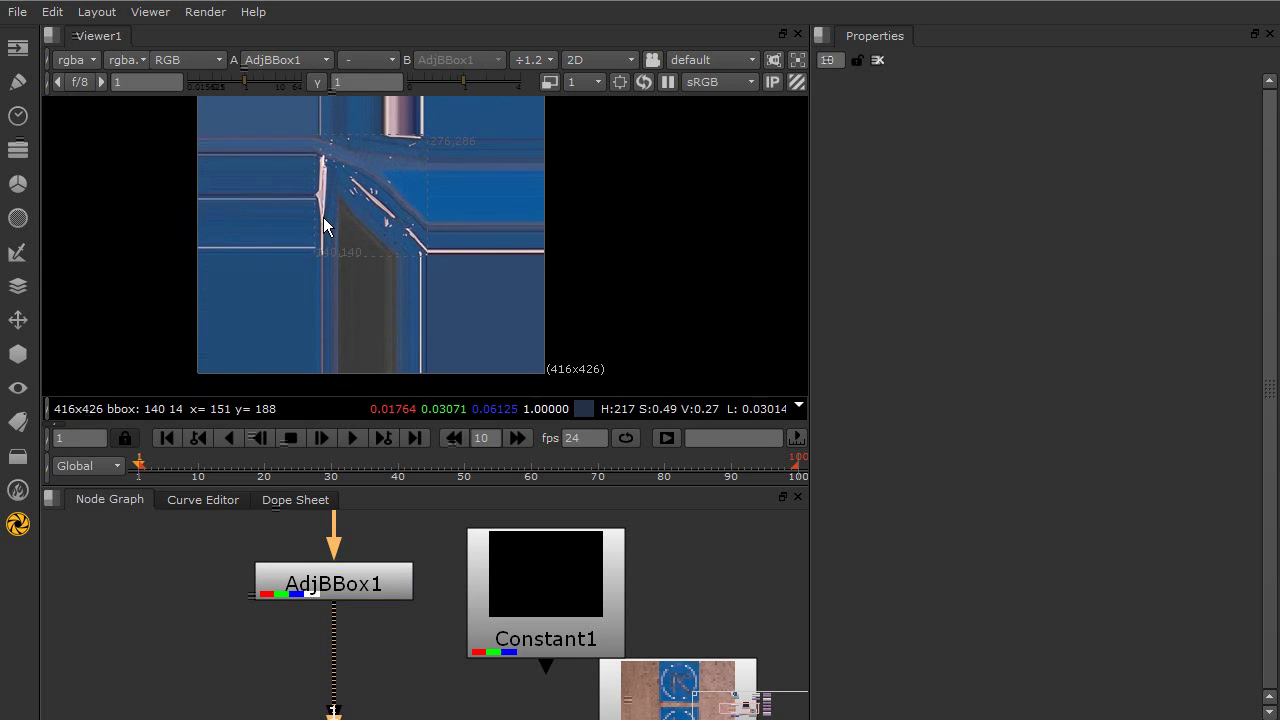
# Open the AdjBBox1 properties and move the node closer to Read3.
pyautogui.moveTo(329, 582); pyautogui.dragTo(338, 665, button='middle')
pyautogui.doubleClick(338, 670)
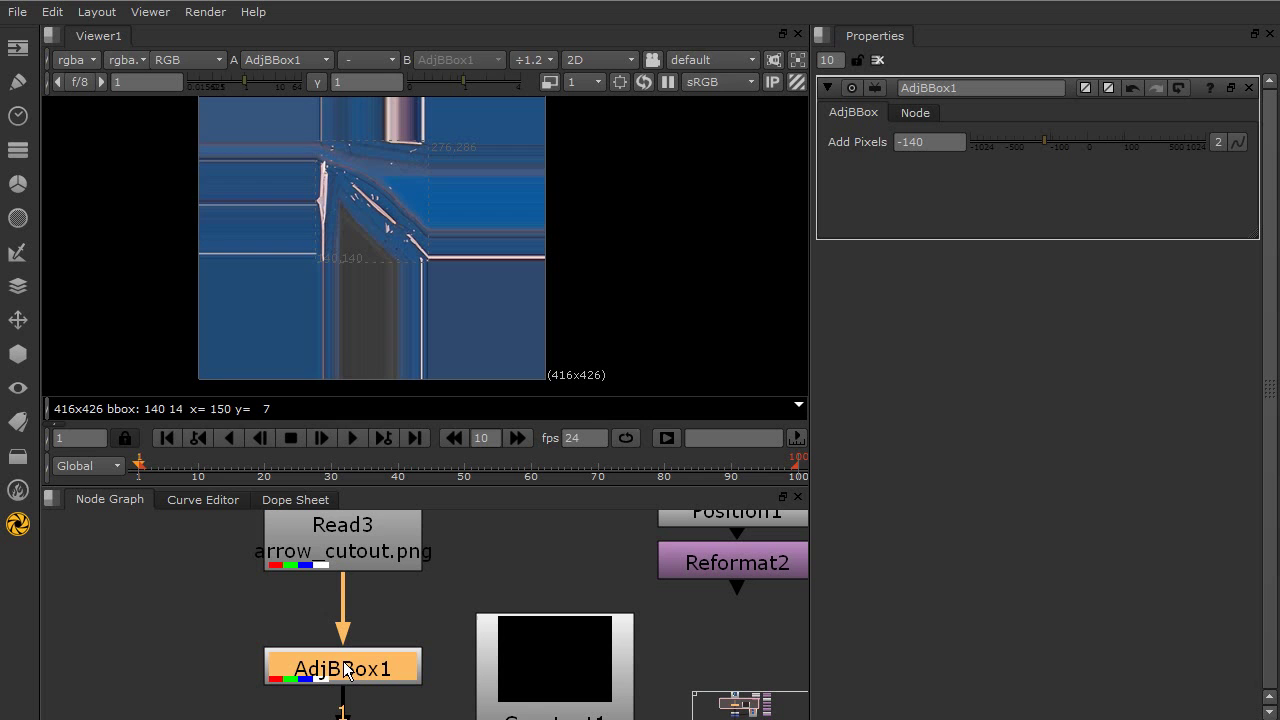
pyautogui.moveTo(337, 670); pyautogui.dragTo(340, 625)
# Examine the pixels along the right edge of the bounding box in the AdjBBox1 output.
pyautogui.scroll(3, 443, 229)
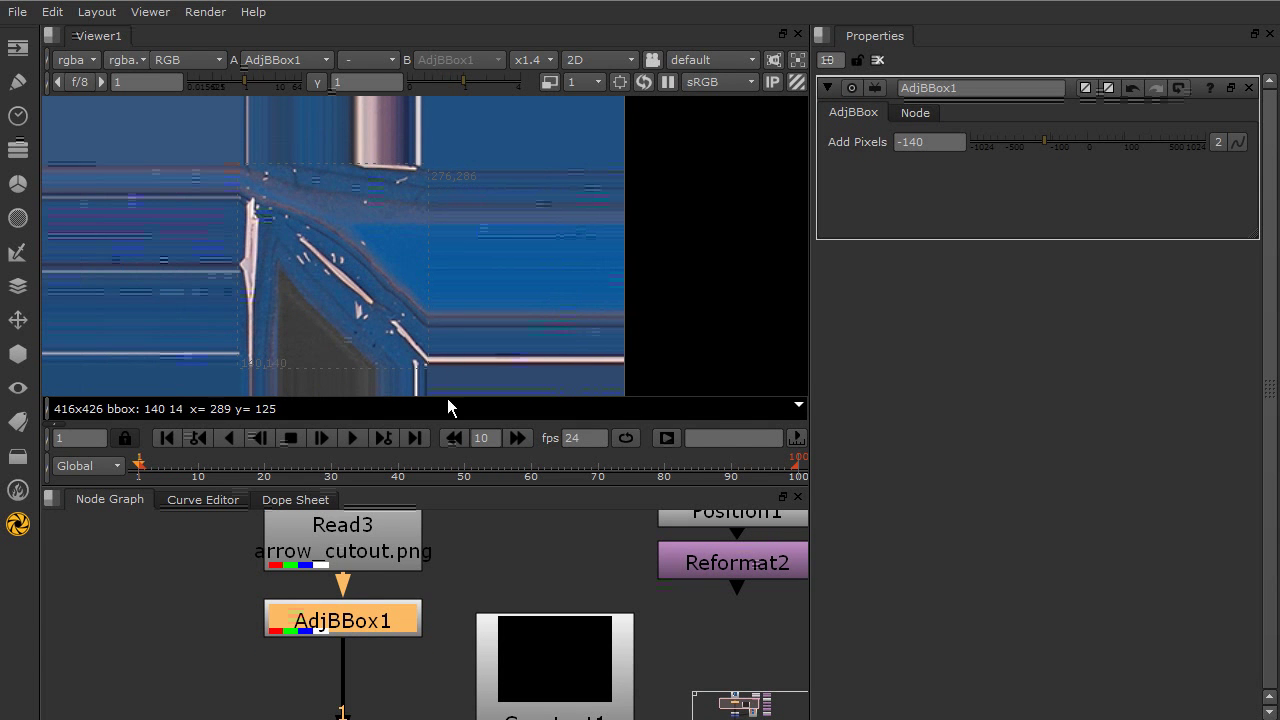
pyautogui.scroll(2, 308, 330)
pyautogui.scroll(1, 506, 181)
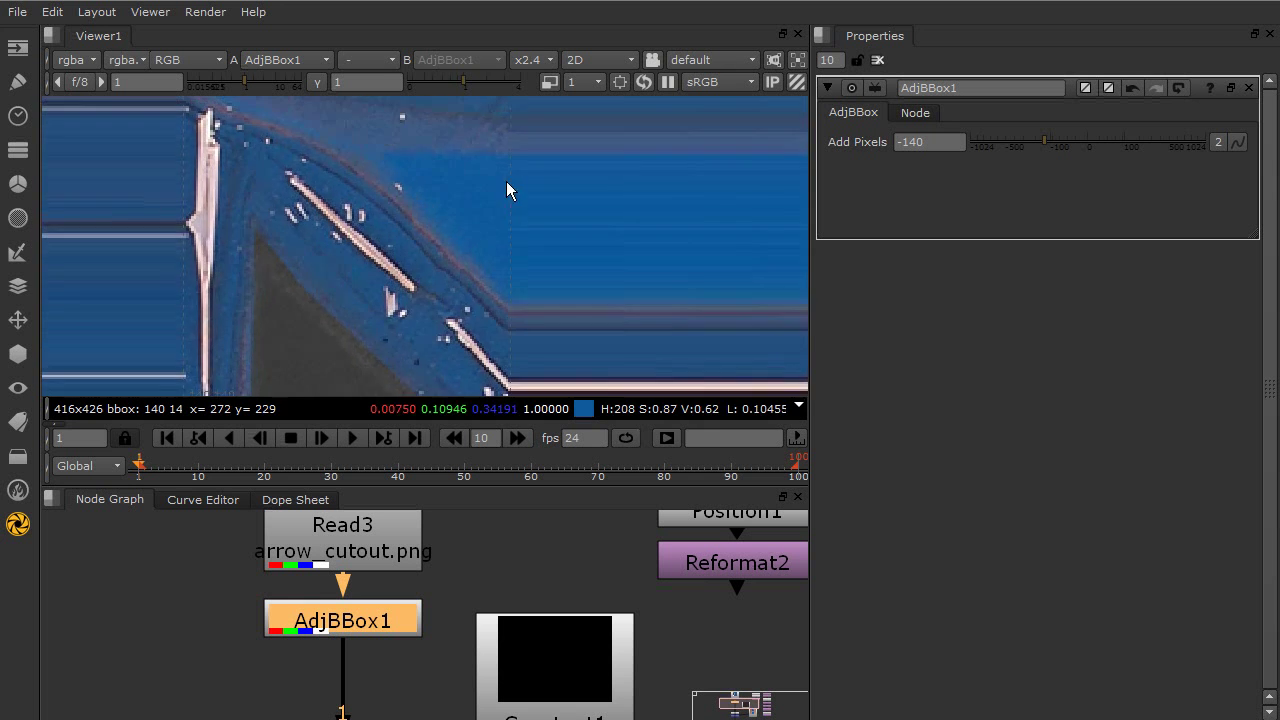
pyautogui.moveTo(506, 181); pyautogui.dragTo(428, 396, button='middle')
pyautogui.scroll(2, 456, 366)
pyautogui.scroll(2, 408, 233)
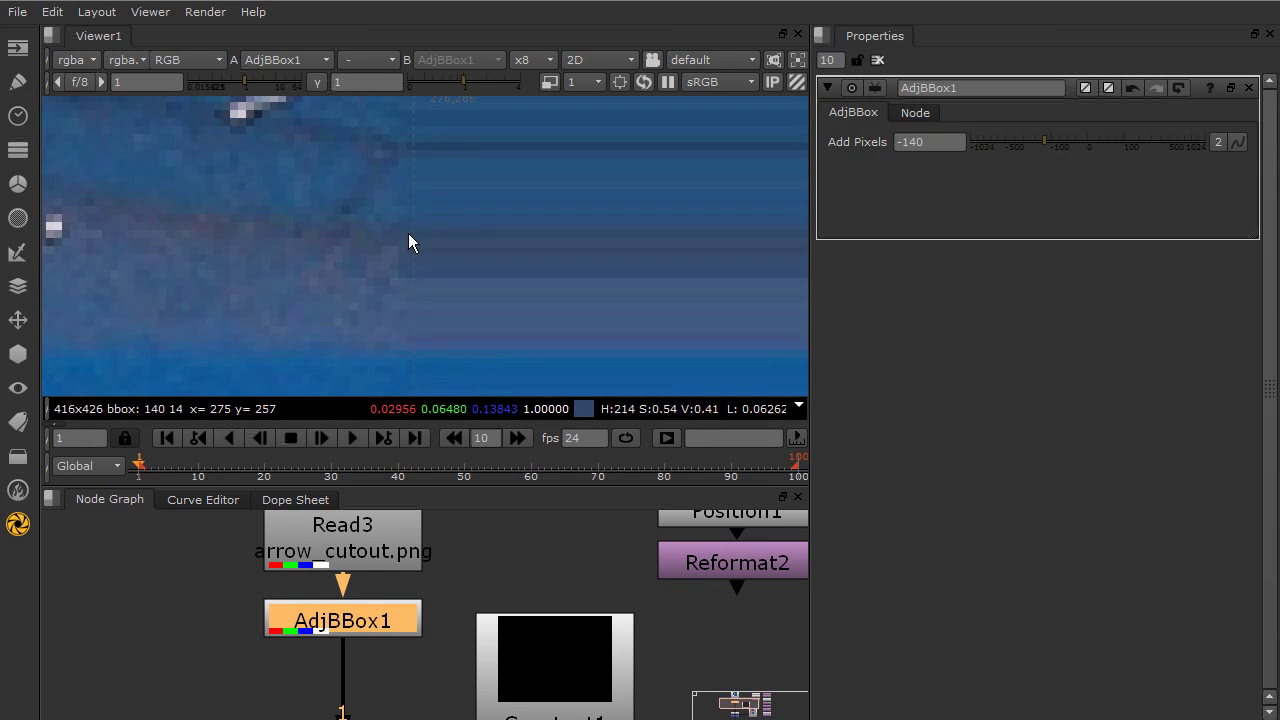
pyautogui.scroll(-8, 410, 264)
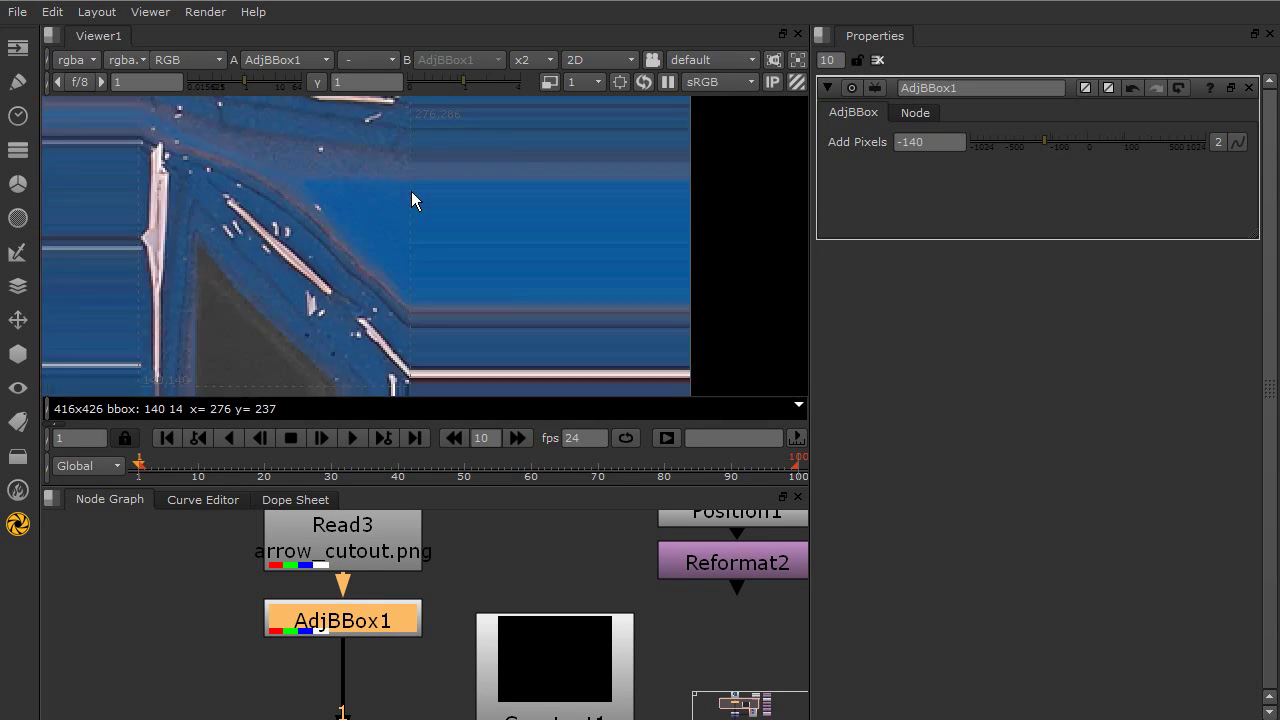
pyautogui.scroll(-2, 404, 332)
pyautogui.scroll(1, 403, 333)
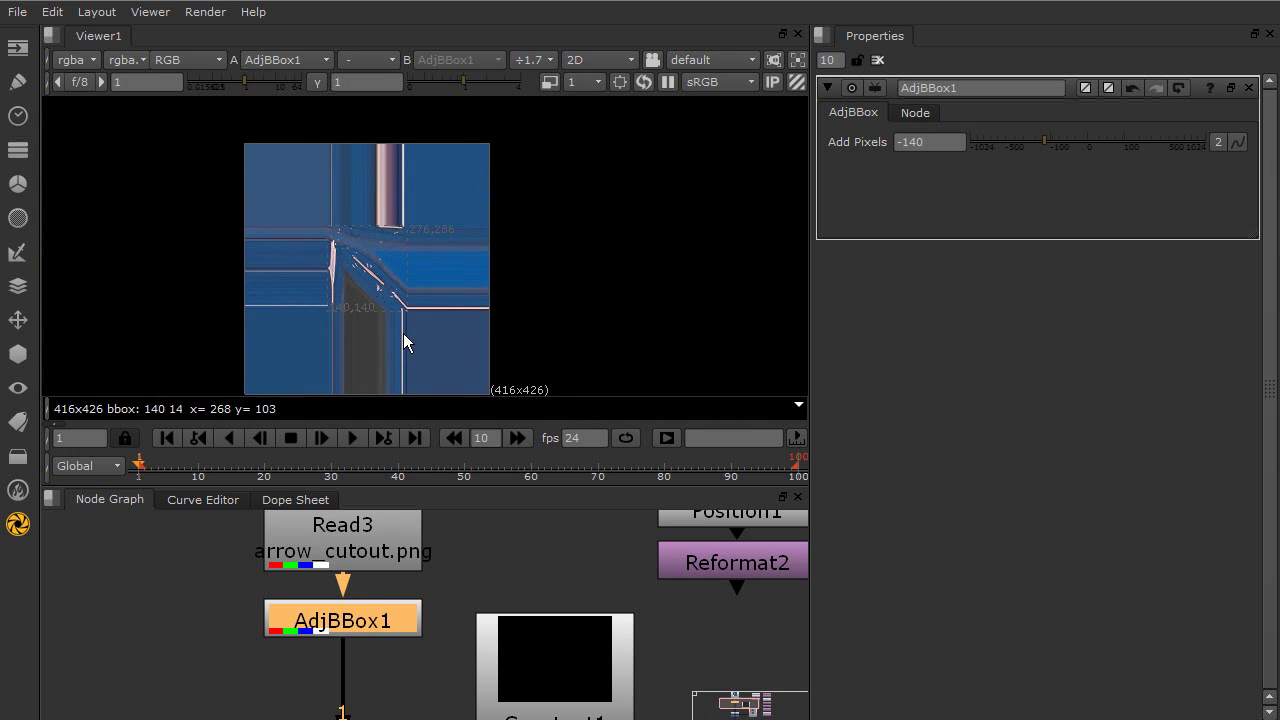
pyautogui.moveTo(397, 330); pyautogui.dragTo(405, 304, button='middle')
# Display the Mirror_merge output in the viewer and inspect the merged result.
pyautogui.moveTo(386, 672); pyautogui.dragTo(416, 400, button='middle')
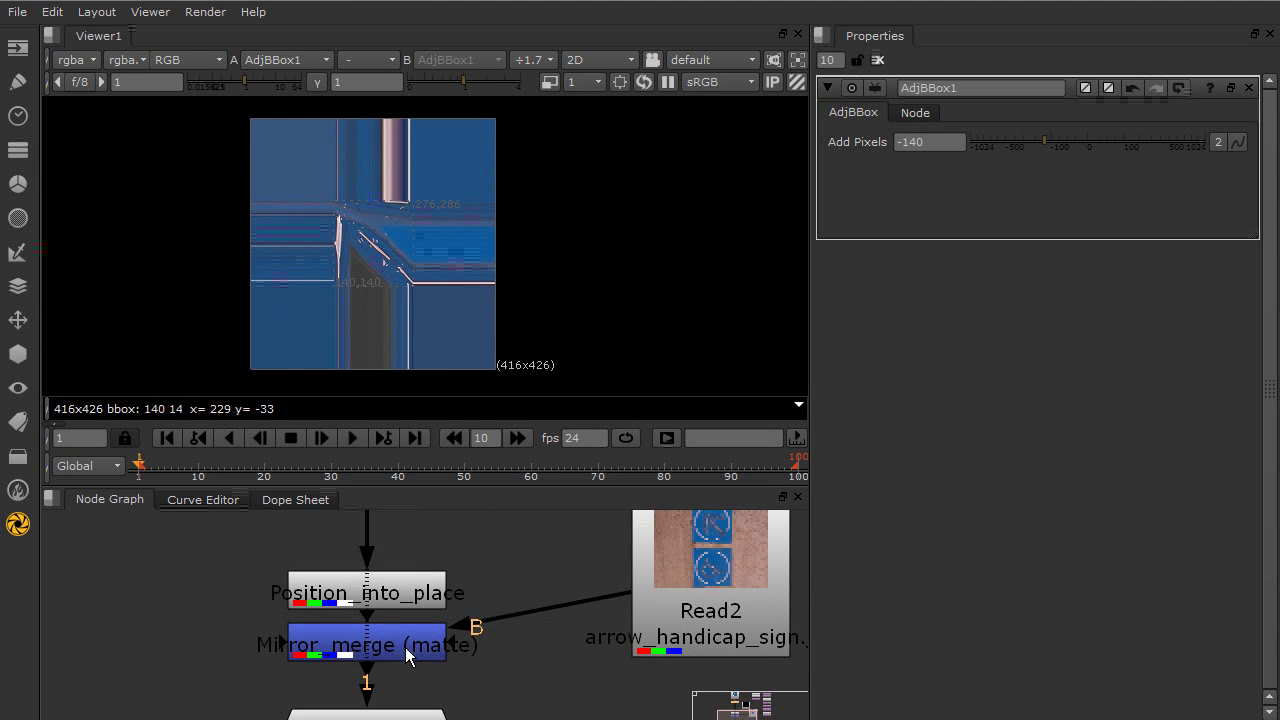
pyautogui.click(405, 647)
pyautogui.press('1')
pyautogui.scroll(3, 413, 245)
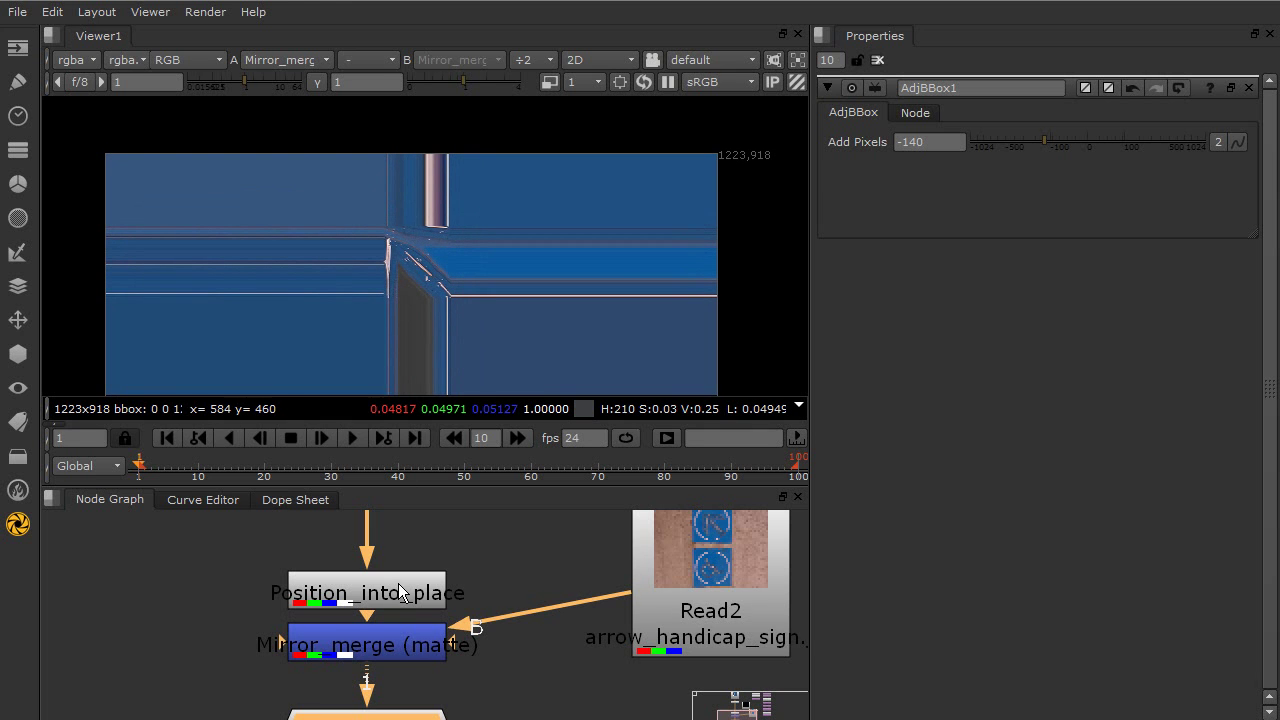
# Insert a BlackOutside node into the pipe directly below AdjBBox1.
pyautogui.moveTo(399, 584); pyautogui.dragTo(384, 719, button='middle')
pyautogui.moveTo(396, 527); pyautogui.dragTo(401, 555, button='middle')
pyautogui.moveTo(396, 604)
pyautogui.mouseDown(button='middle')
pyautogui.moveTo(399, 552)
pyautogui.moveTo(399, 614)
pyautogui.mouseUp(button='middle')
pyautogui.click(17, 320)
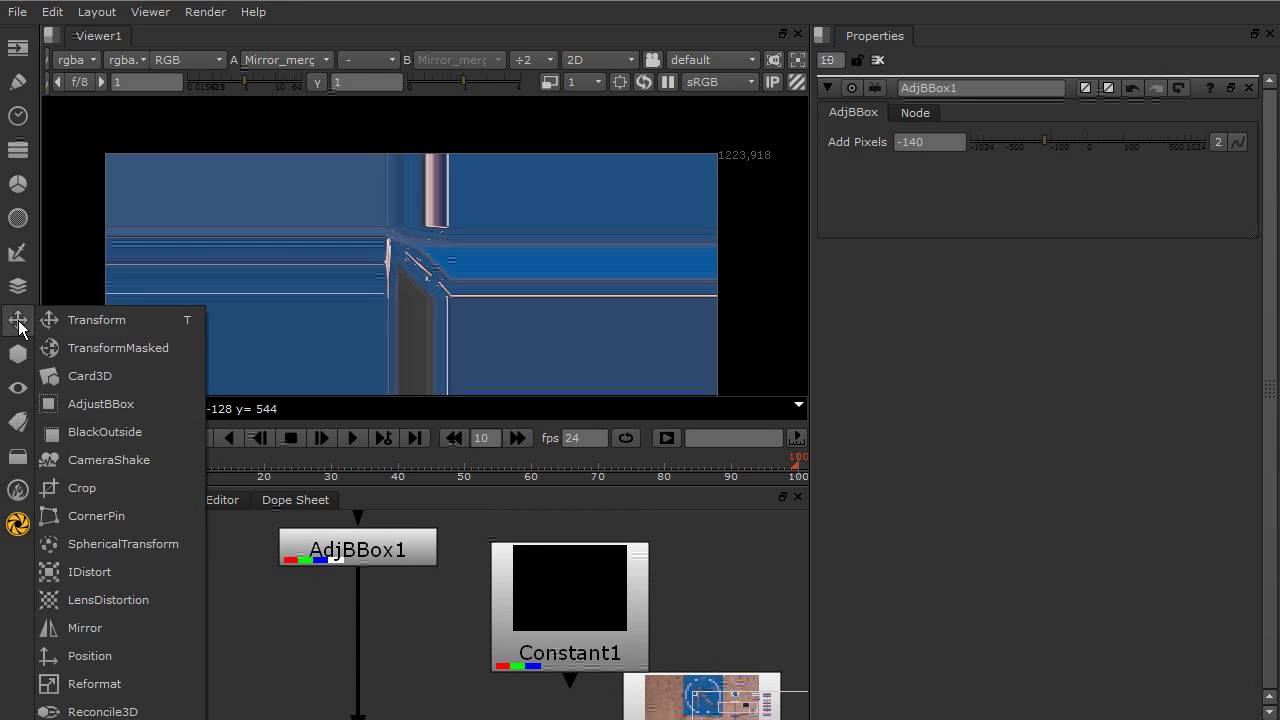
pyautogui.click(104, 432)
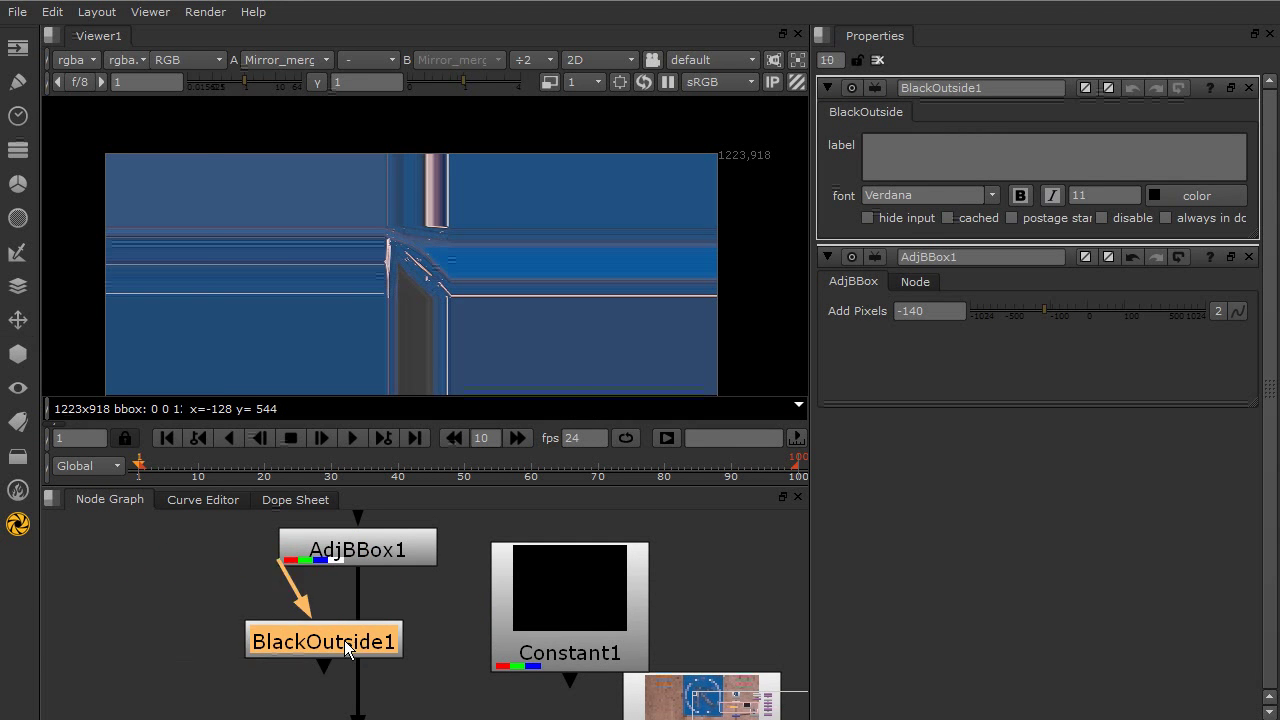
pyautogui.click(376, 648)
pyautogui.moveTo(373, 640); pyautogui.dragTo(383, 645)
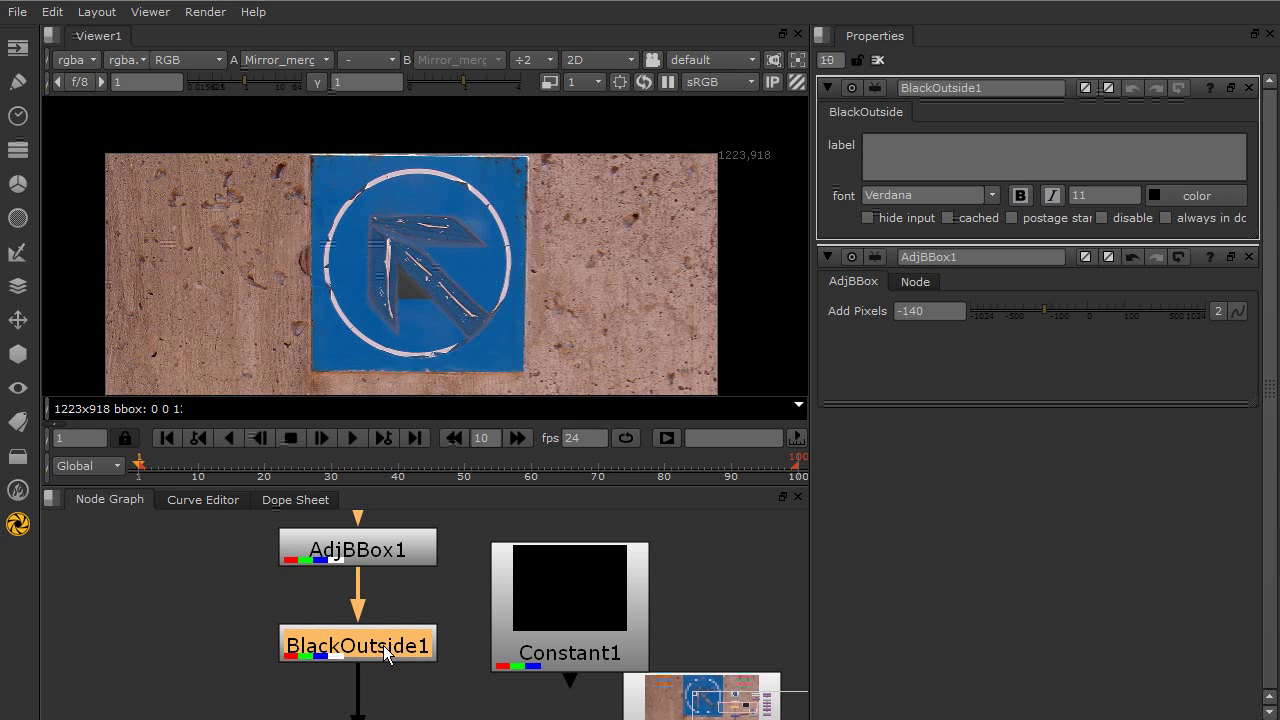
# Show the Node settings of AdjBBox1 and move BlackOutside1 slightly lower in the node graph.
pyautogui.click(912, 282)
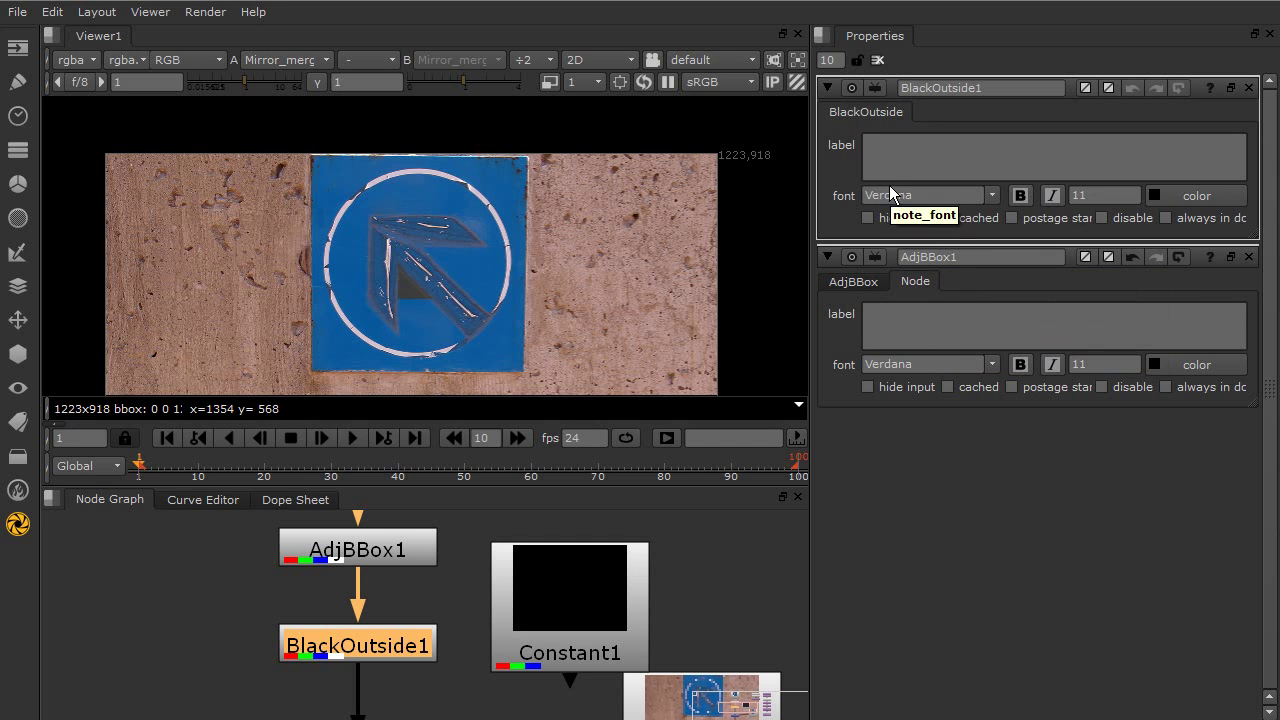
pyautogui.moveTo(320, 640); pyautogui.dragTo(321, 666)
pyautogui.moveTo(321, 601); pyautogui.dragTo(335, 624, button='middle')
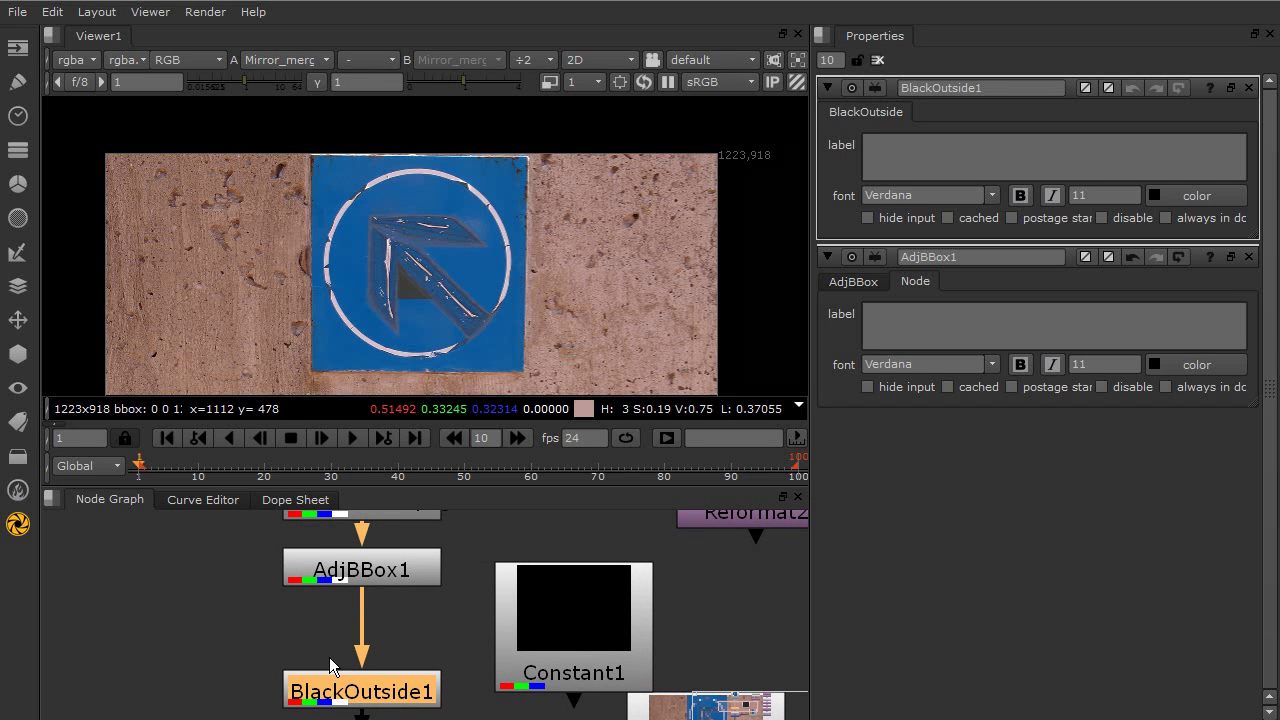
# Display the BlackOutside1 output in the viewer and examine the pixels along the top and right edges of its bounding box.
pyautogui.press('1')
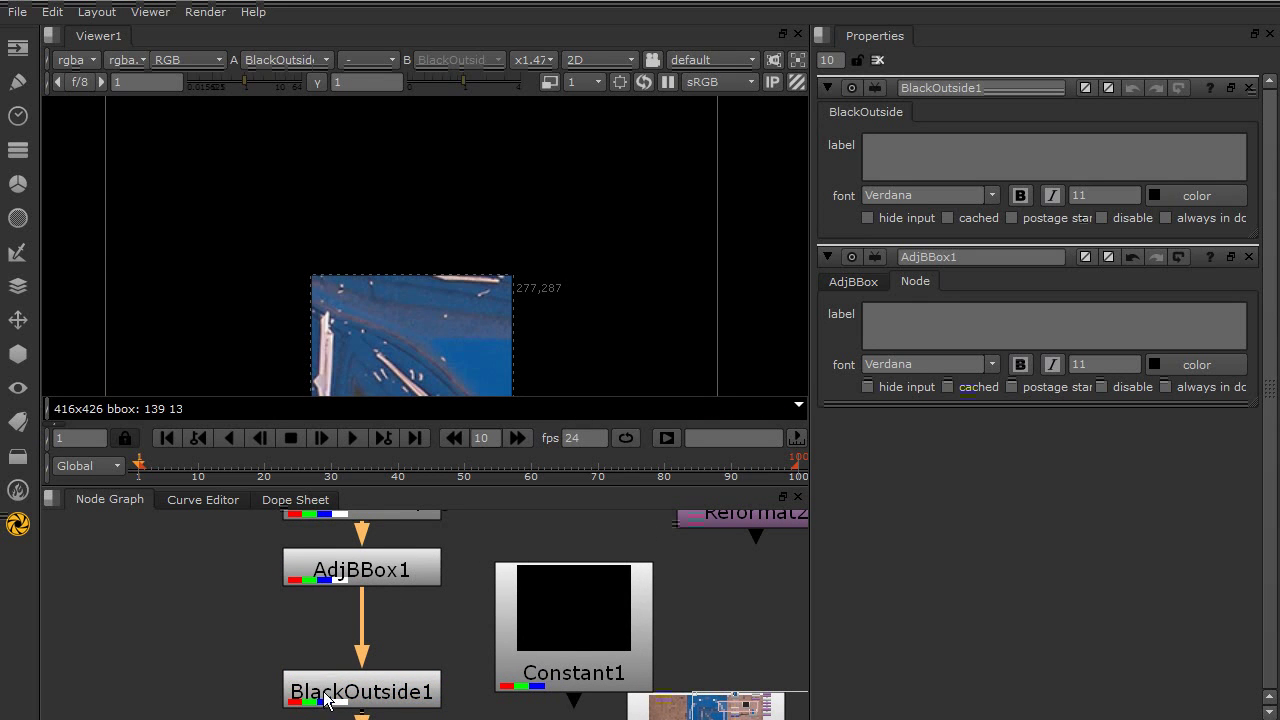
pyautogui.moveTo(303, 614); pyautogui.dragTo(306, 524, button='middle')
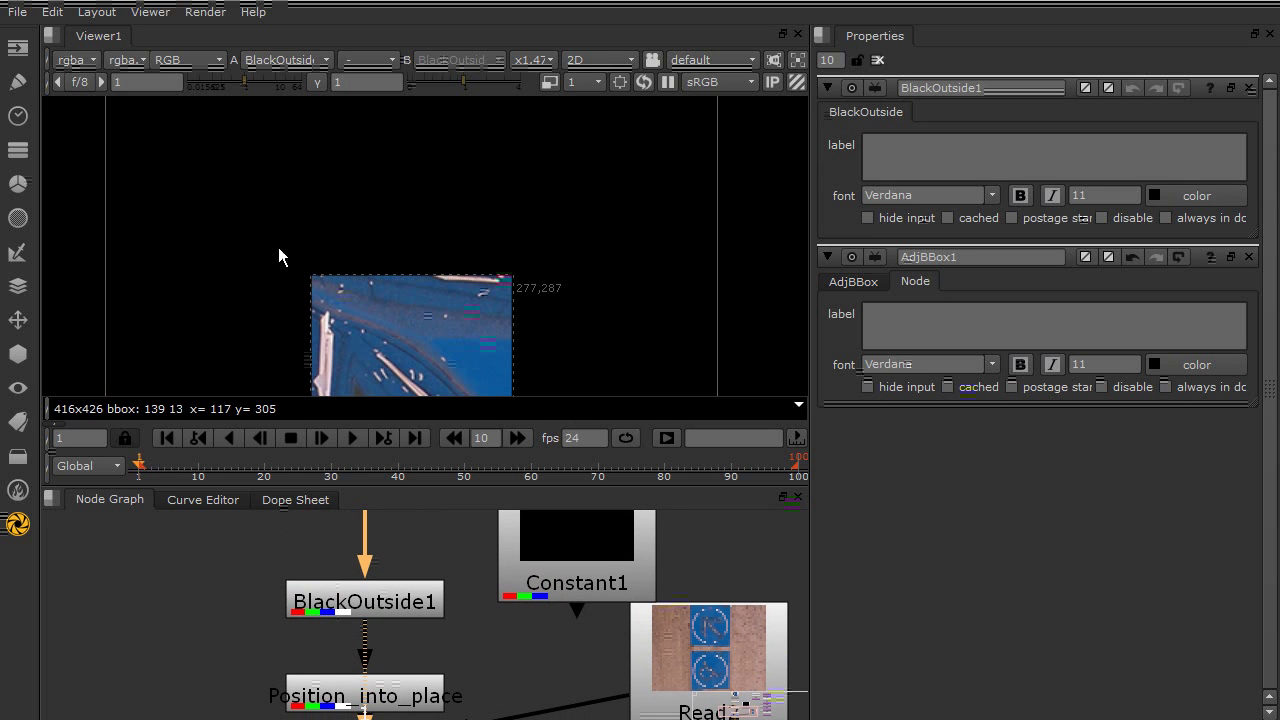
pyautogui.scroll(3, 362, 316)
pyautogui.scroll(2, 391, 247)
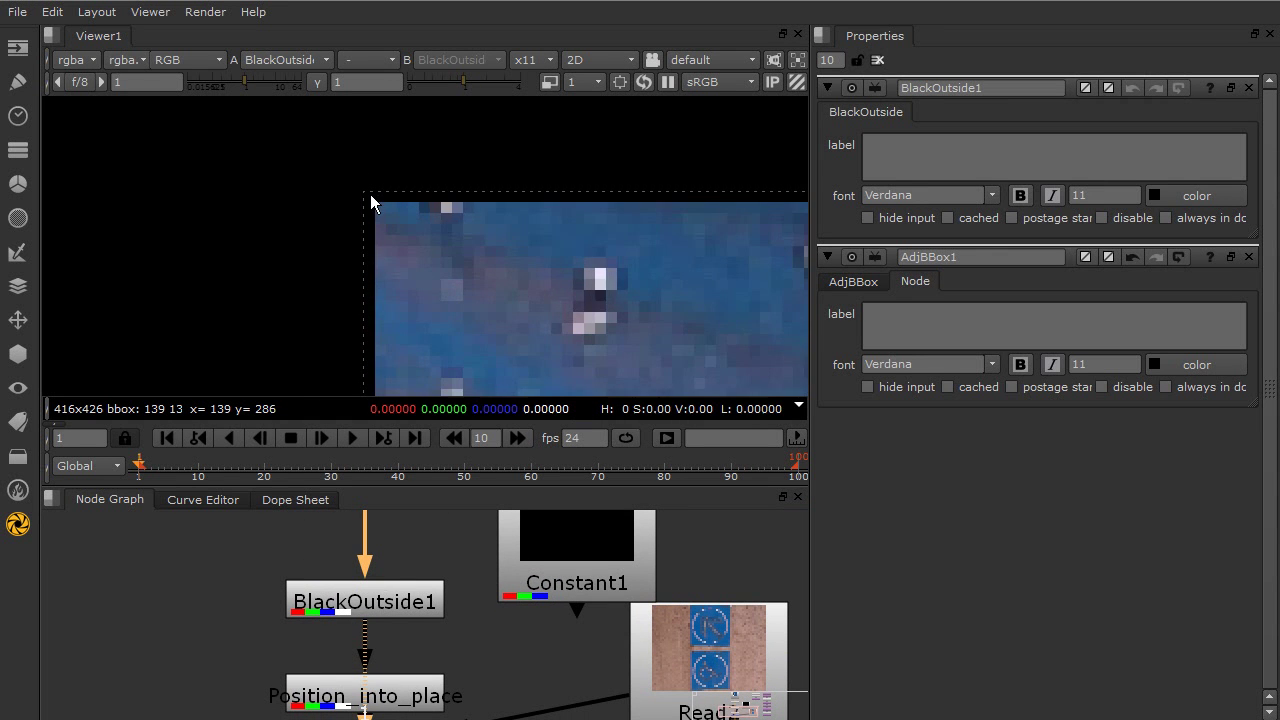
pyautogui.press('a')
pyautogui.press('a')
pyautogui.moveTo(598, 200); pyautogui.dragTo(46, 194, button='middle')
pyautogui.moveTo(606, 200); pyautogui.dragTo(350, 182, button='middle')
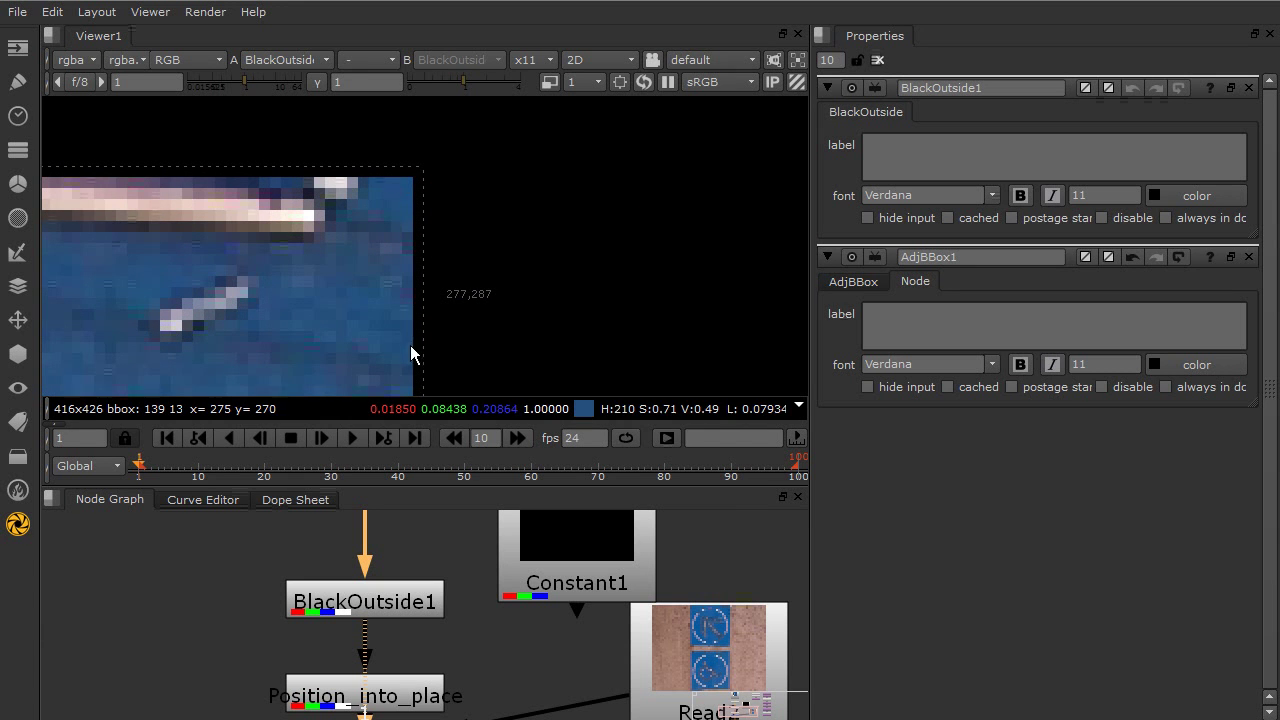
pyautogui.moveTo(414, 351); pyautogui.dragTo(429, 280, button='middle')
pyautogui.scroll(-2, 429, 280)
# Compare the AdjBBox1 output with the BlackOutside1 output at the right edge of the bounding box.
pyautogui.moveTo(316, 530); pyautogui.dragTo(322, 589, button='middle')
pyautogui.click(322, 615)
pyautogui.press('1')
pyautogui.scroll(5, 446, 207)
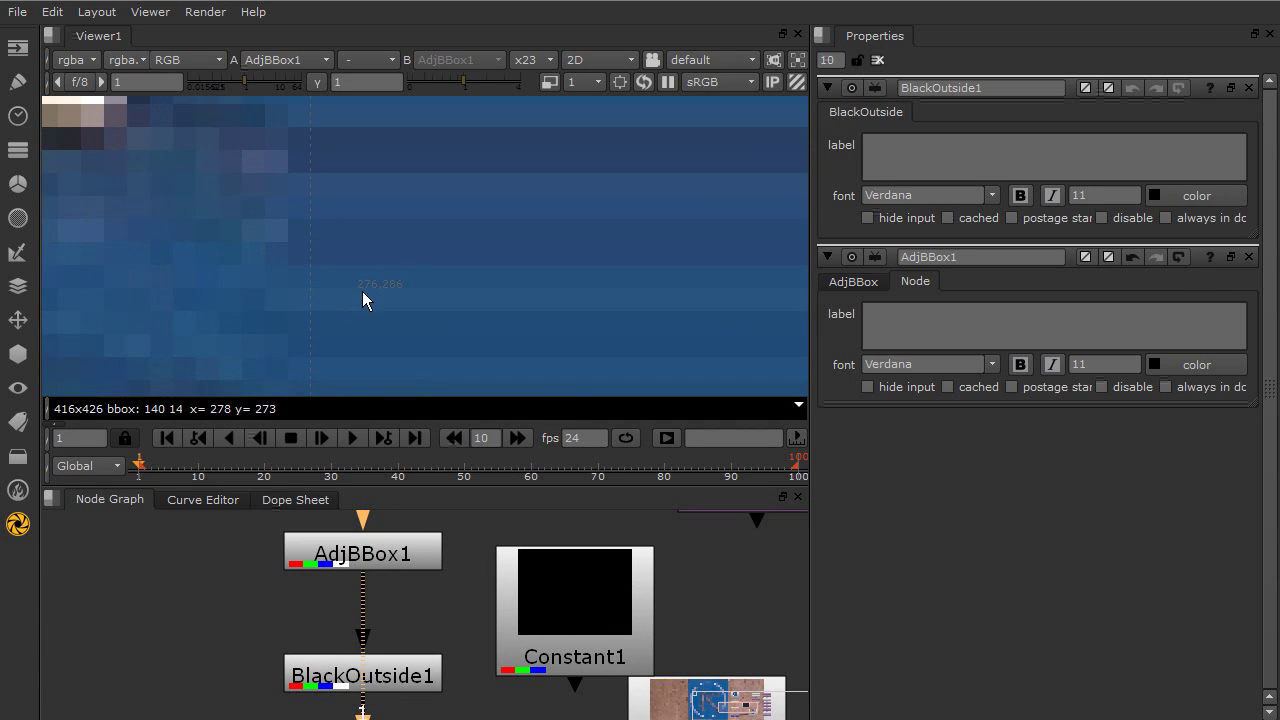
pyautogui.press('Down')
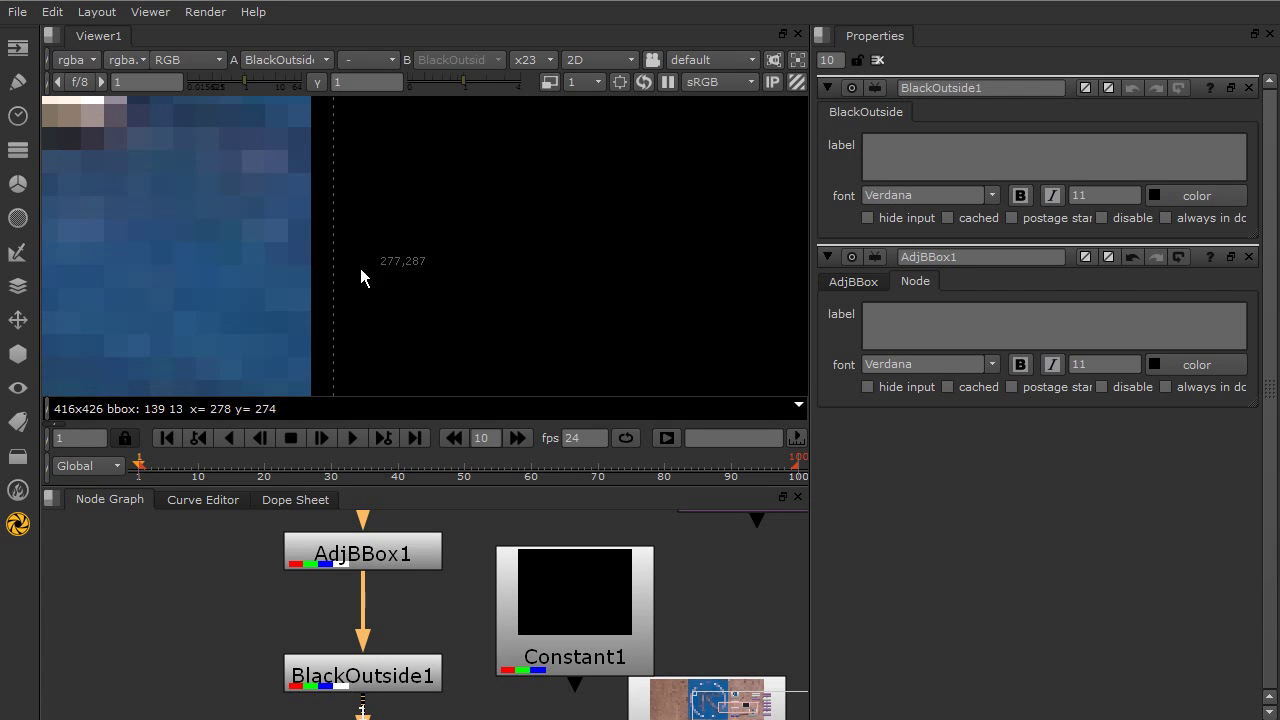
pyautogui.scroll(-4, 217, 340)
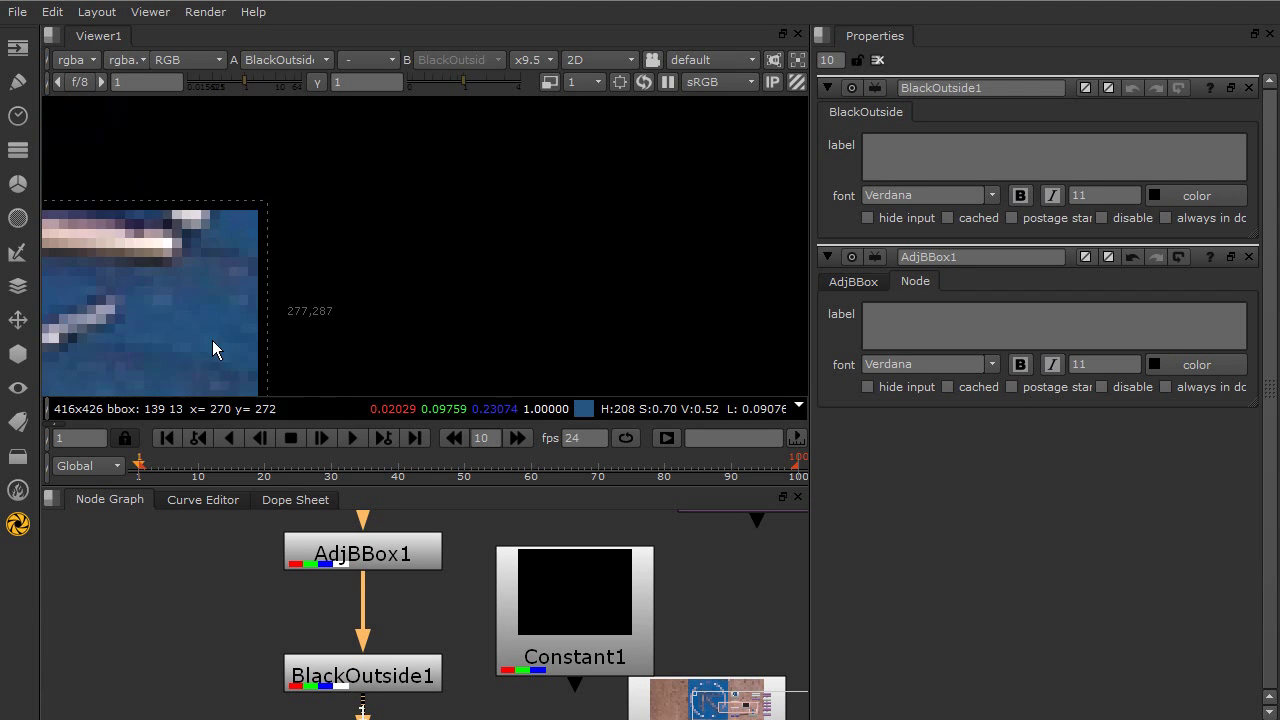
pyautogui.moveTo(150, 323); pyautogui.dragTo(372, 261, button='middle')
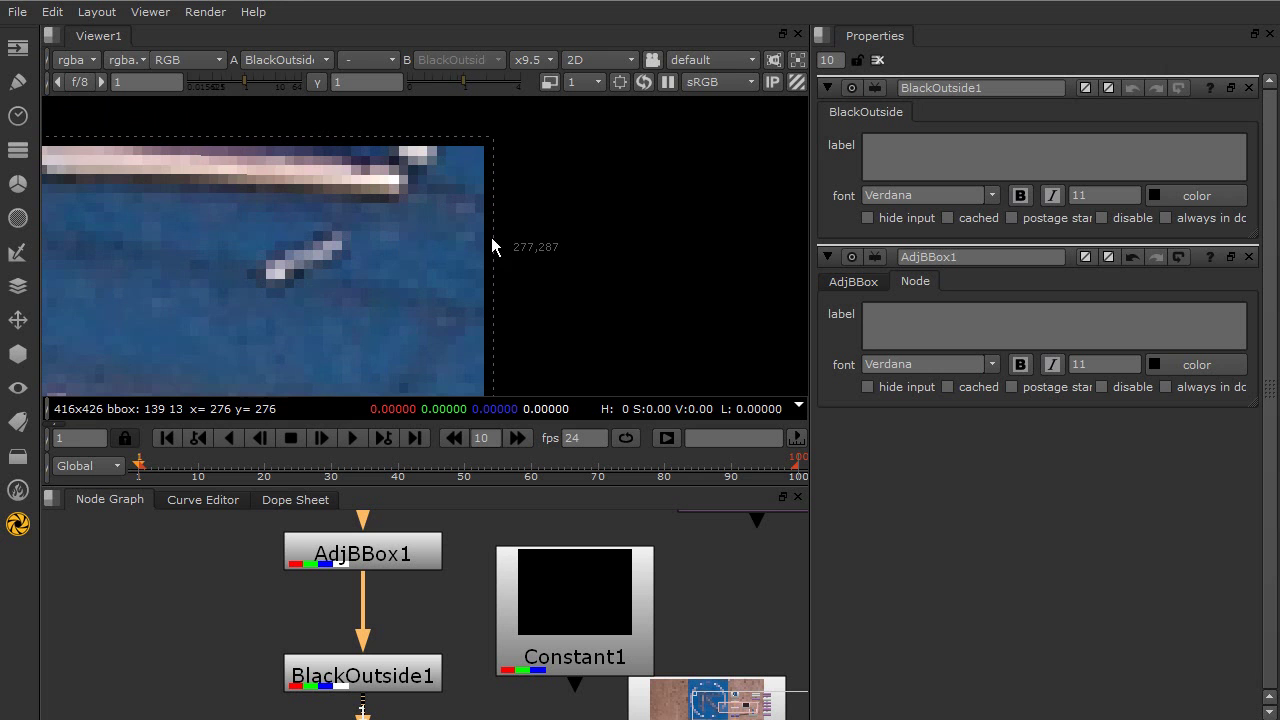
# Display the Mirror_merge output in the viewer with the arrow sign in view.
pyautogui.scroll(-2, 492, 286)
pyautogui.moveTo(276, 354); pyautogui.dragTo(409, 134, button='middle')
pyautogui.scroll(-4, 352, 260)
pyautogui.moveTo(260, 611); pyautogui.dragTo(274, 444, button='middle')
pyautogui.scroll(-1, 273, 588)
pyautogui.click(292, 635)
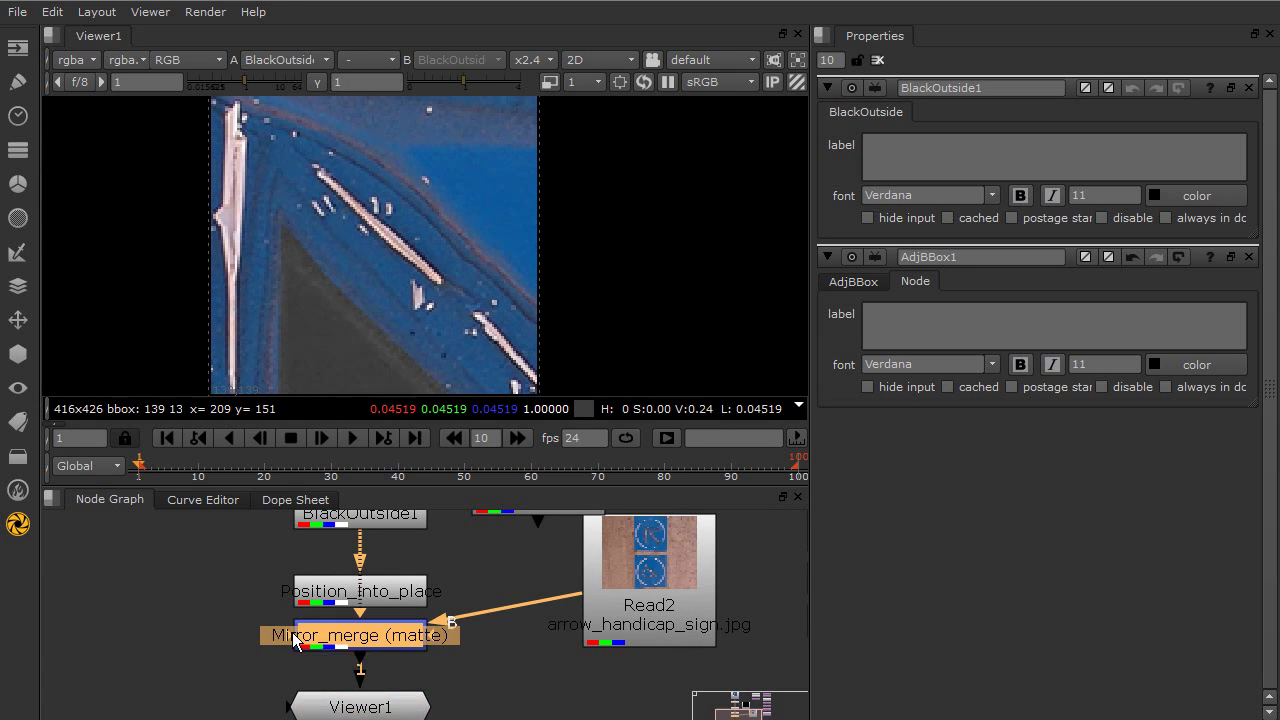
pyautogui.press('1')
pyautogui.scroll(-2, 291, 254)
pyautogui.moveTo(296, 108); pyautogui.dragTo(297, 234, button='middle')
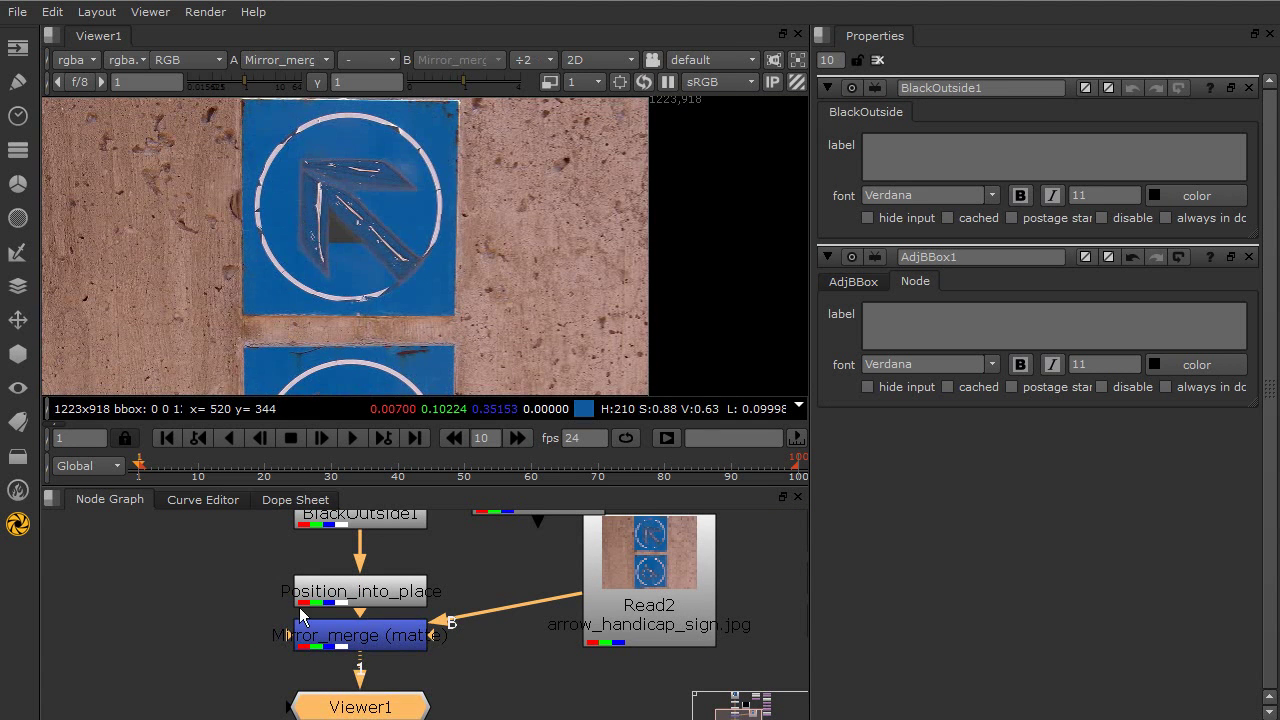
# Disable and re-enable BlackOutside1 to compare the merged results, and nudge the node slightly higher.
pyautogui.moveTo(289, 589); pyautogui.dragTo(281, 645, button='middle')
pyautogui.click(331, 572)
pyautogui.press('d')
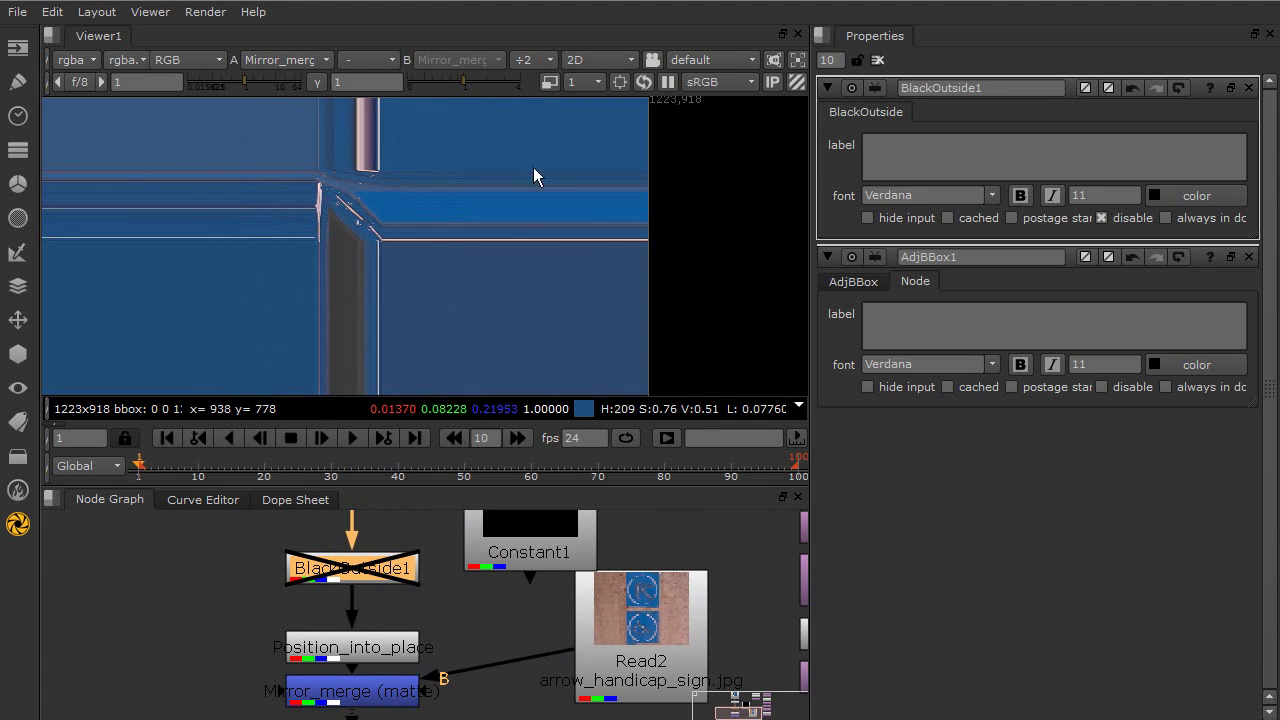
pyautogui.scroll(-3, 306, 252)
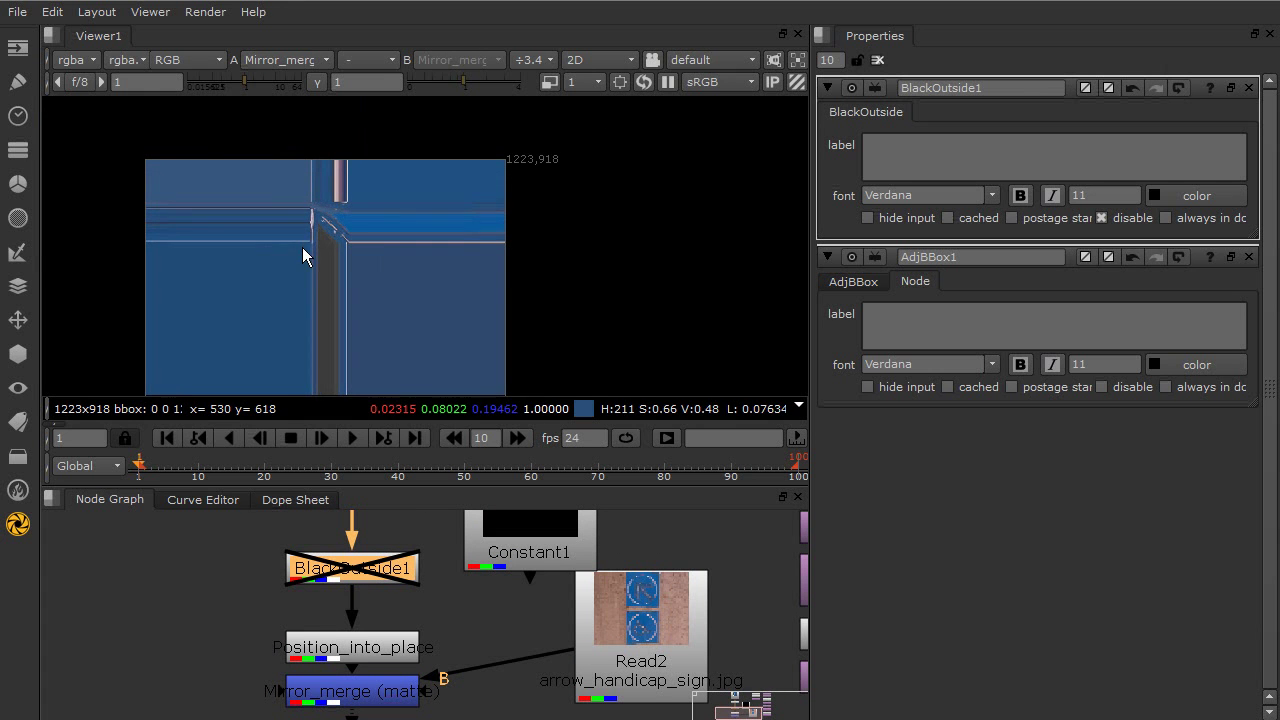
pyautogui.scroll(2, 367, 256)
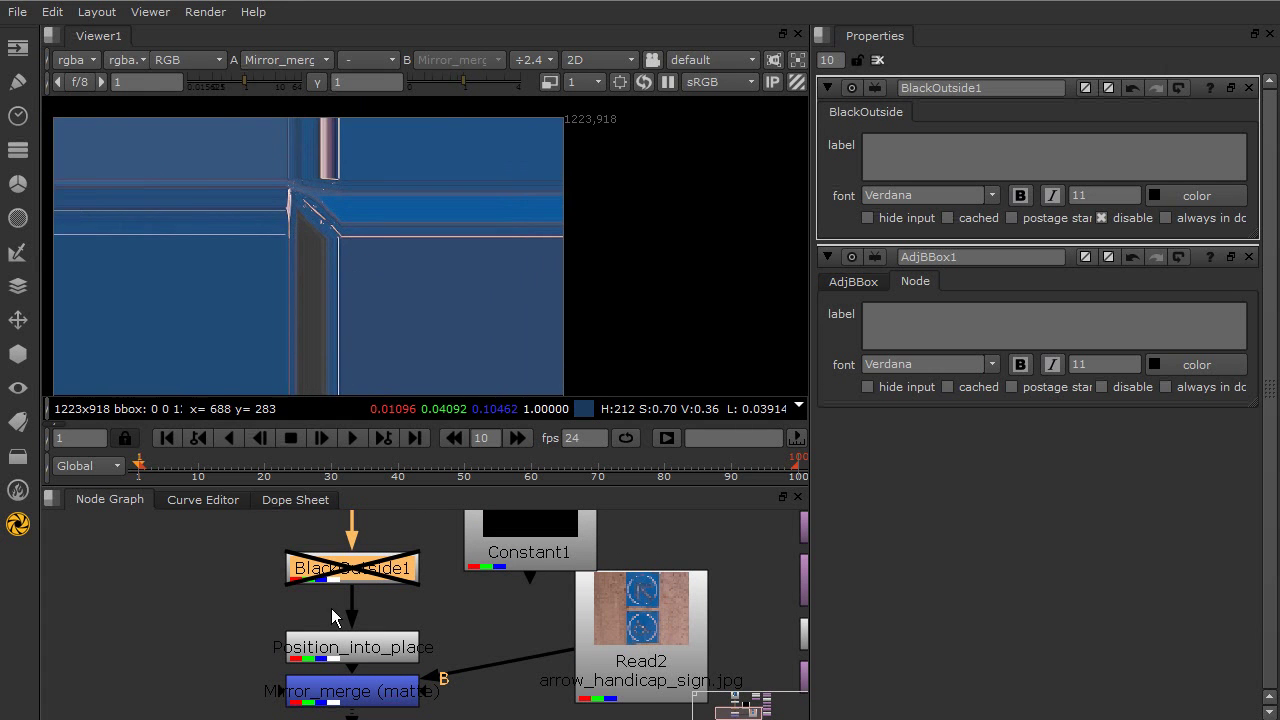
pyautogui.press('d')
pyautogui.moveTo(321, 573); pyautogui.dragTo(325, 557)
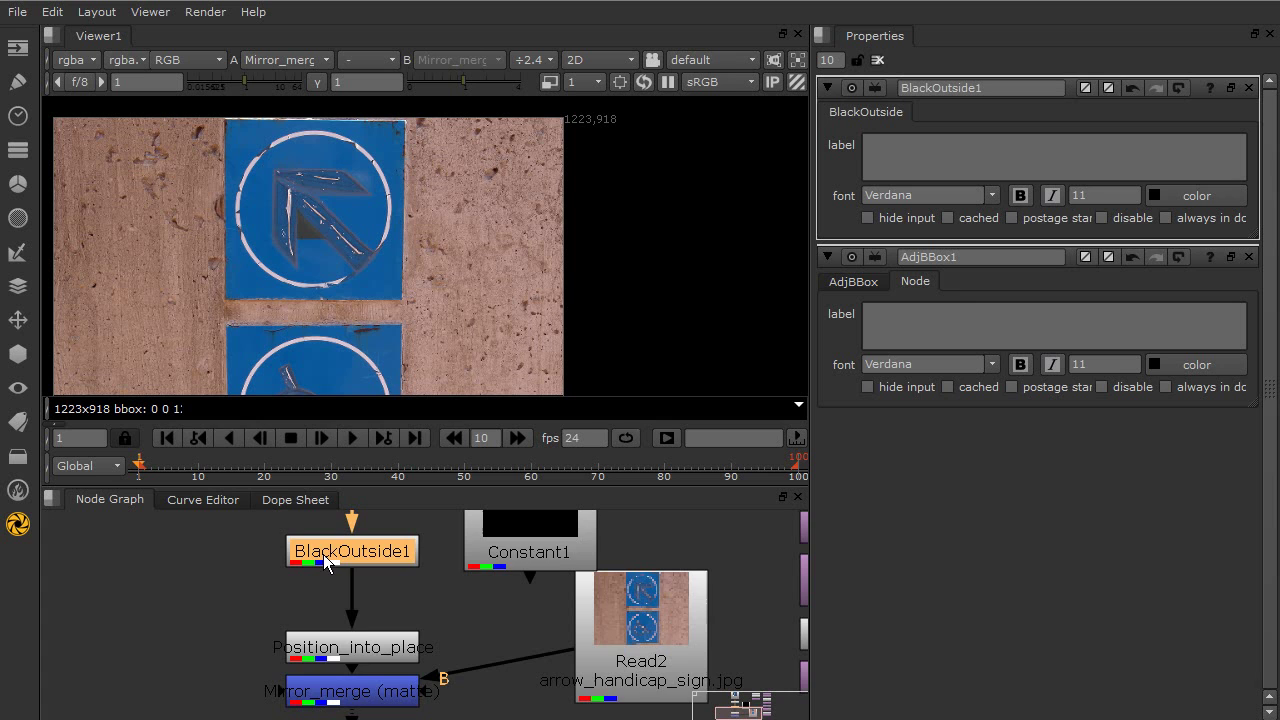
# Select the column of nodes from CornerPin2D1 down to Stabilize2D1 and open all their properties.
pyautogui.scroll(-2, 323, 569)
pyautogui.scroll(1, 323, 569)
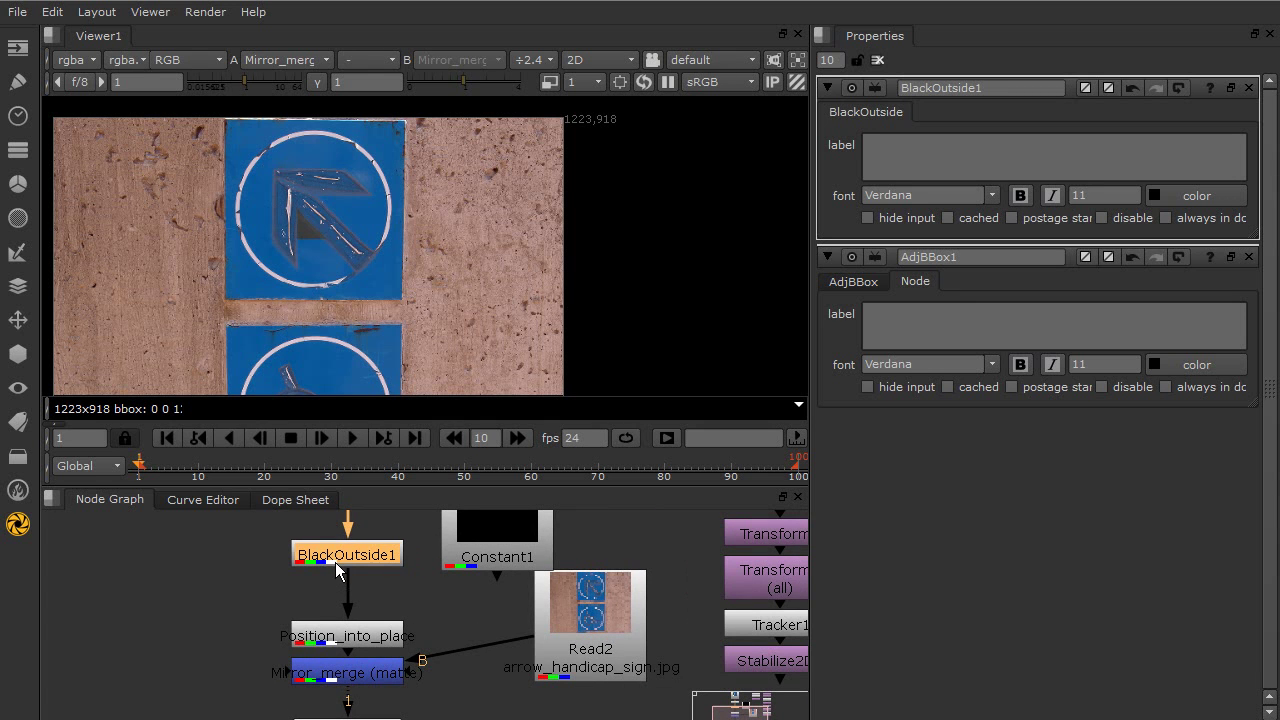
pyautogui.moveTo(449, 561); pyautogui.dragTo(229, 696, button='middle')
pyautogui.moveTo(404, 560); pyautogui.dragTo(295, 579, button='middle')
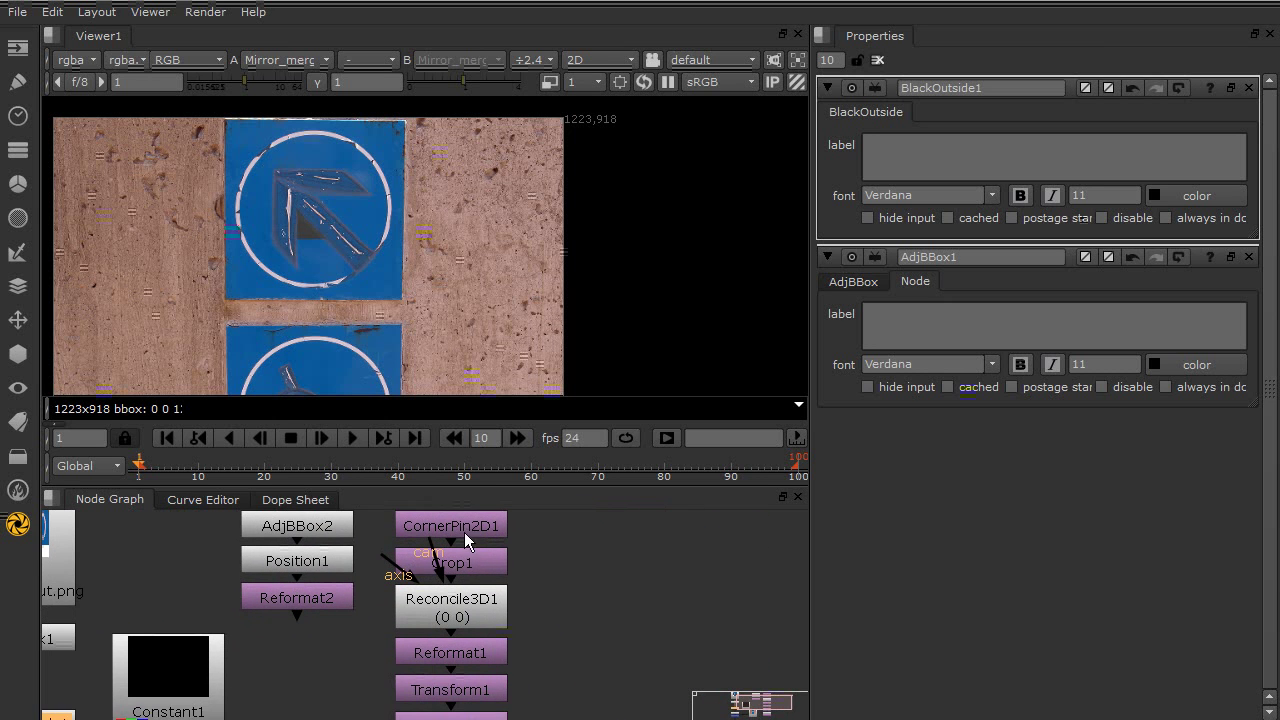
pyautogui.moveTo(464, 532); pyautogui.dragTo(463, 548, button='middle')
pyautogui.click(463, 560)
pyautogui.scroll(-5, 463, 567)
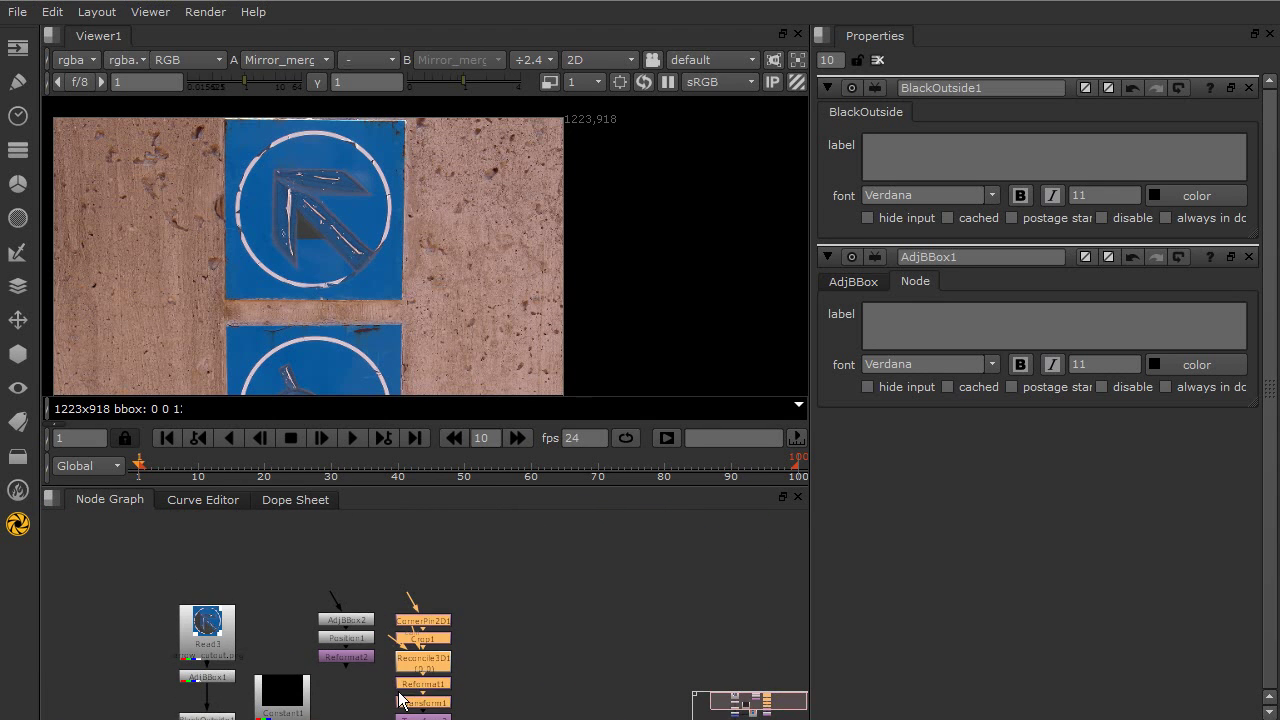
pyautogui.moveTo(470, 537); pyautogui.dragTo(408, 658)
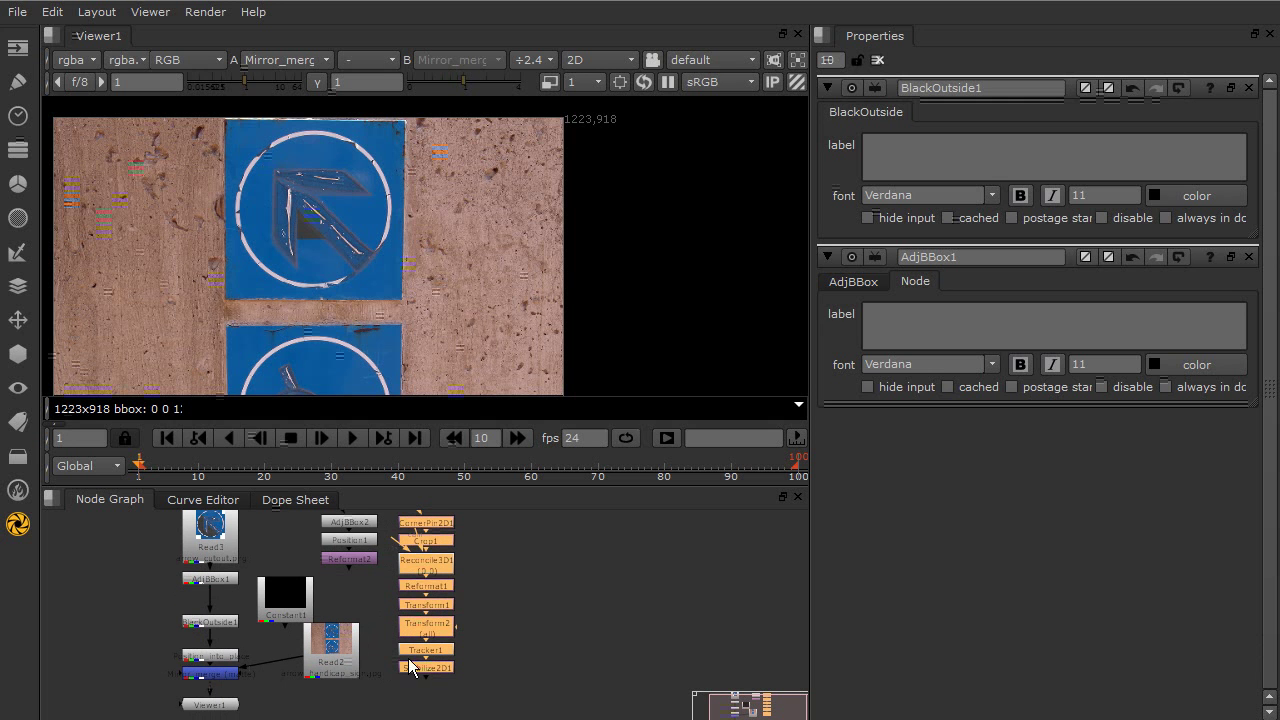
pyautogui.press('Return')
pyautogui.scroll(4, 415, 579)
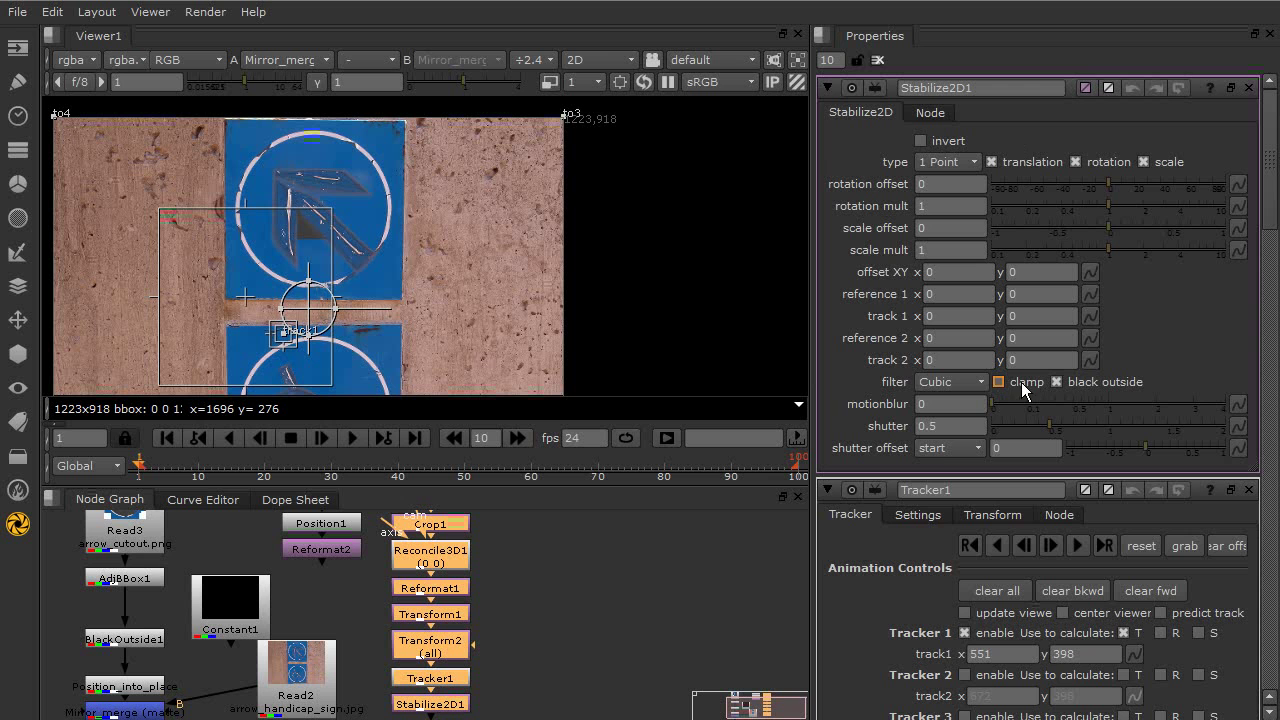
# Examine the black outside option in the Stabilize2D1, Tracker1 Transform, Transform2, Transform1 and Reformat1 properties.
pyautogui.moveTo(1276, 192); pyautogui.dragTo(1276, 278)
pyautogui.click(990, 116)
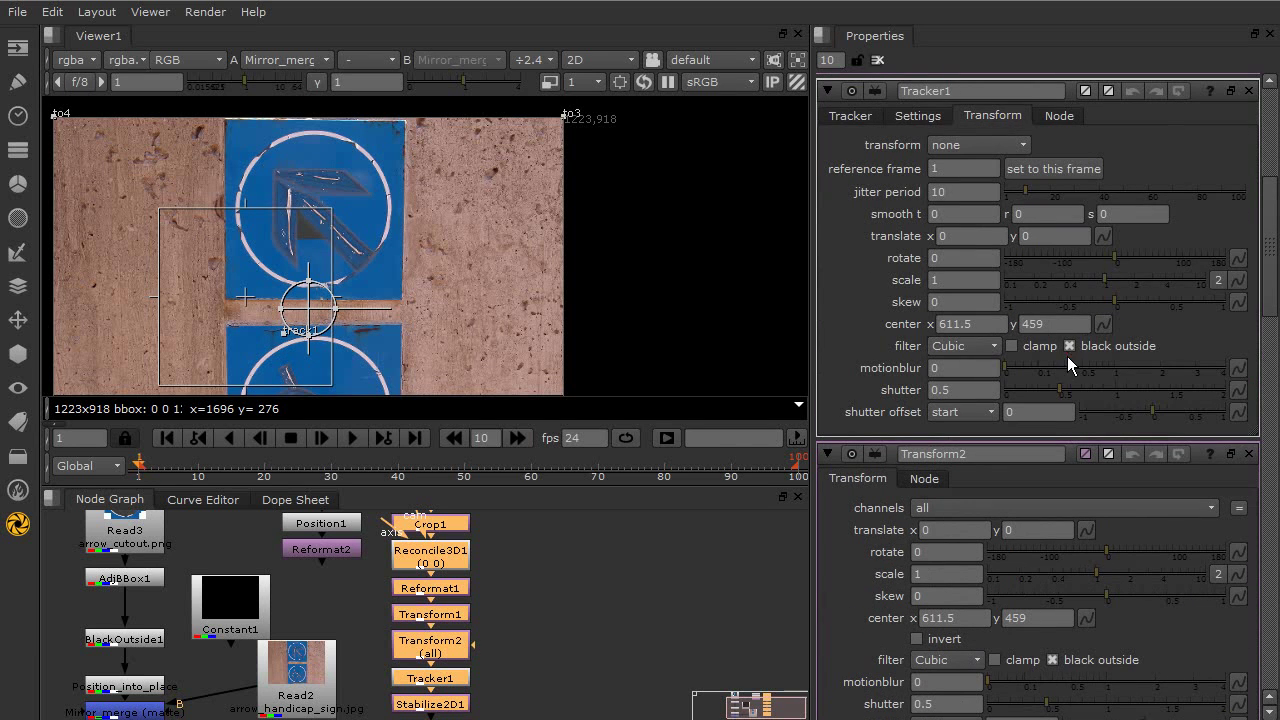
pyautogui.moveTo(1274, 300); pyautogui.dragTo(1222, 366)
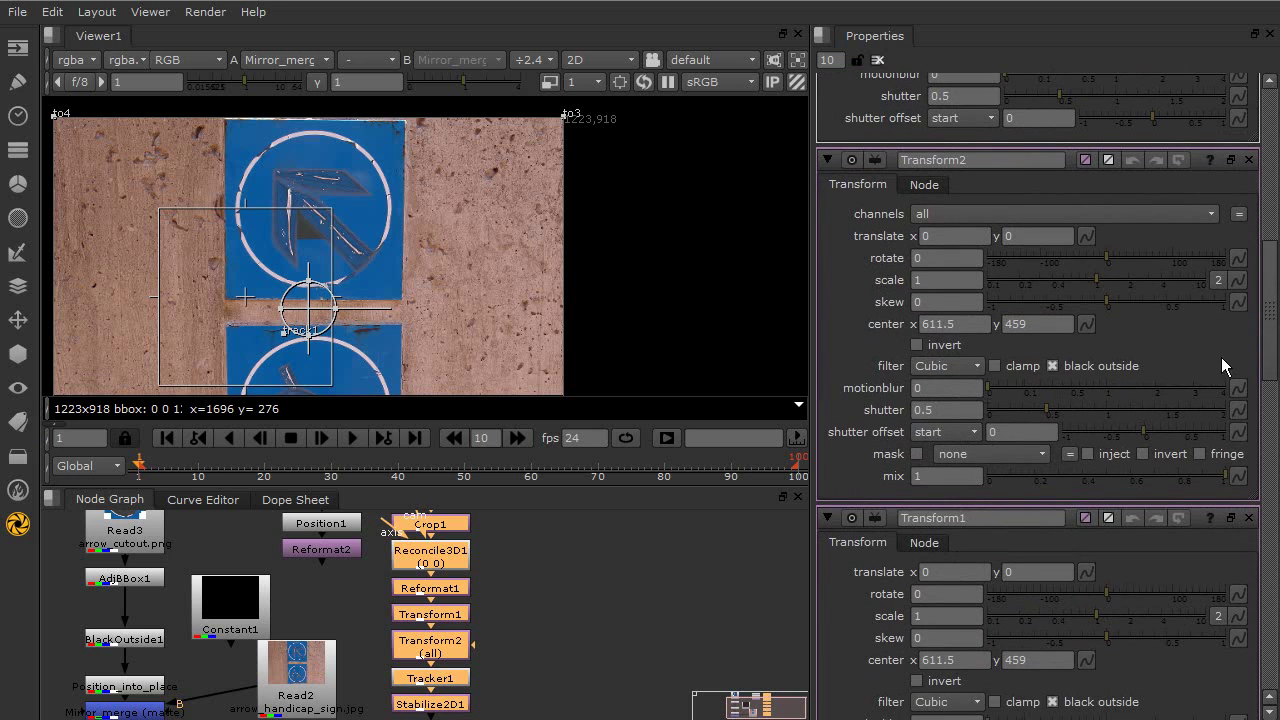
pyautogui.moveTo(1278, 302); pyautogui.dragTo(1105, 389)
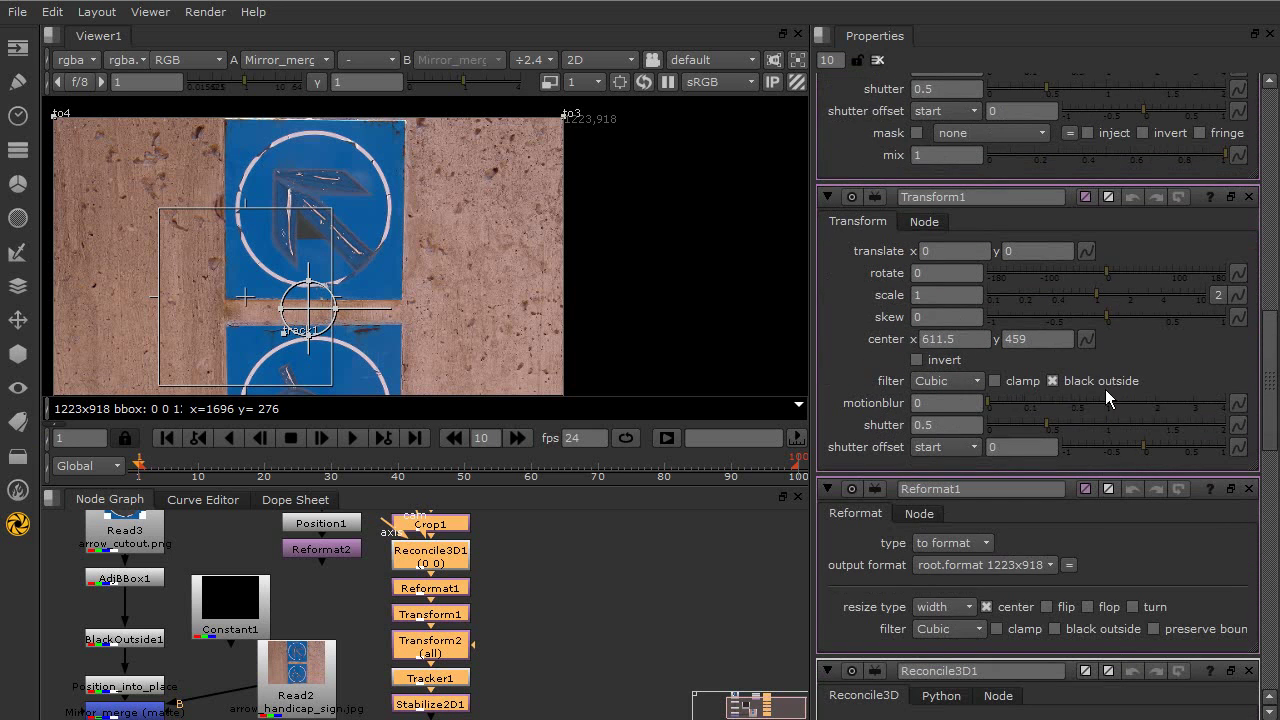
pyautogui.moveTo(1260, 377); pyautogui.dragTo(1276, 437)
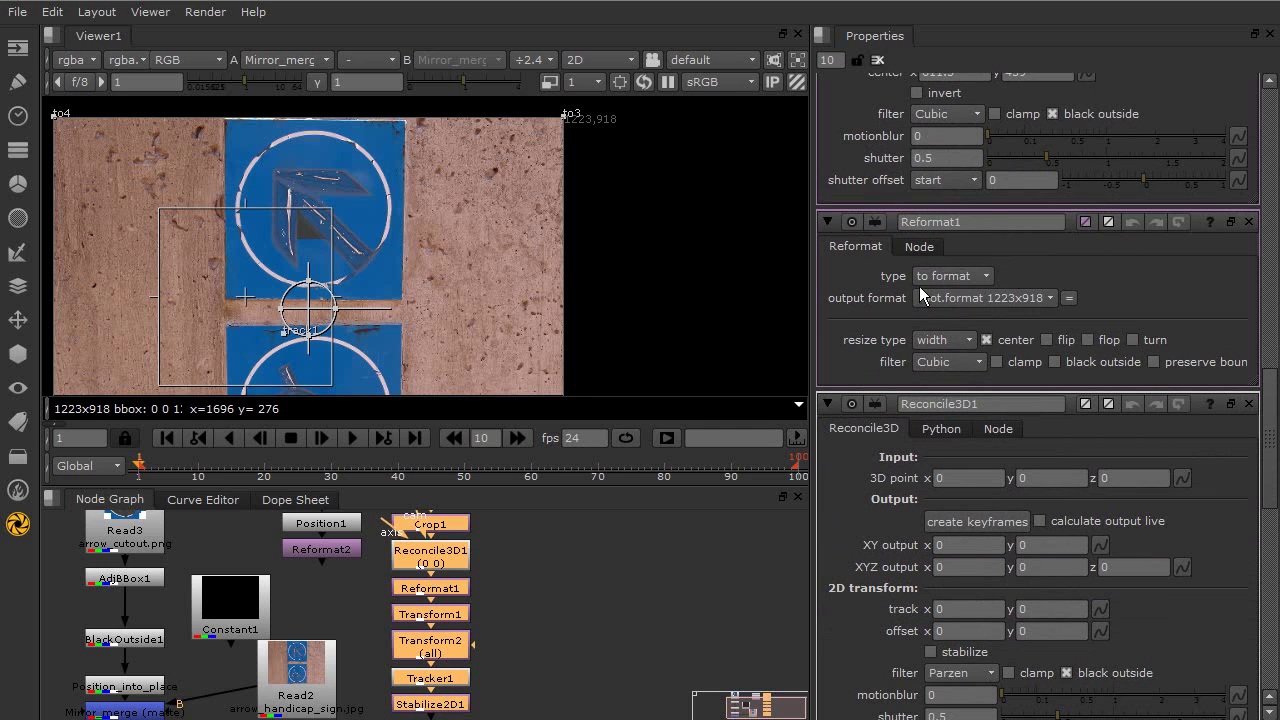
# Examine the black outside option of Reconcile3D1 and Crop1, and bring up the Reformat1 properties for the same option.
pyautogui.click(509, 638)
pyautogui.moveTo(497, 592); pyautogui.dragTo(503, 567, button='middle')
pyautogui.scroll(2, 503, 567)
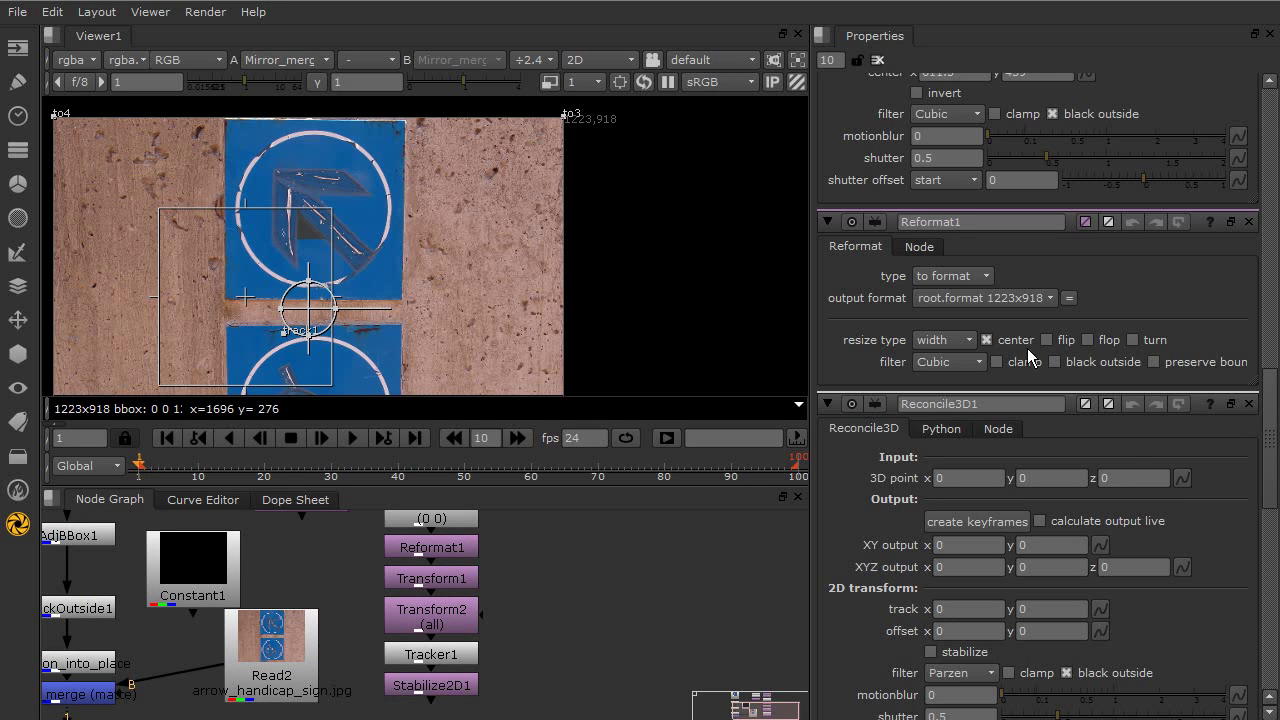
pyautogui.moveTo(1262, 497); pyautogui.dragTo(1277, 553)
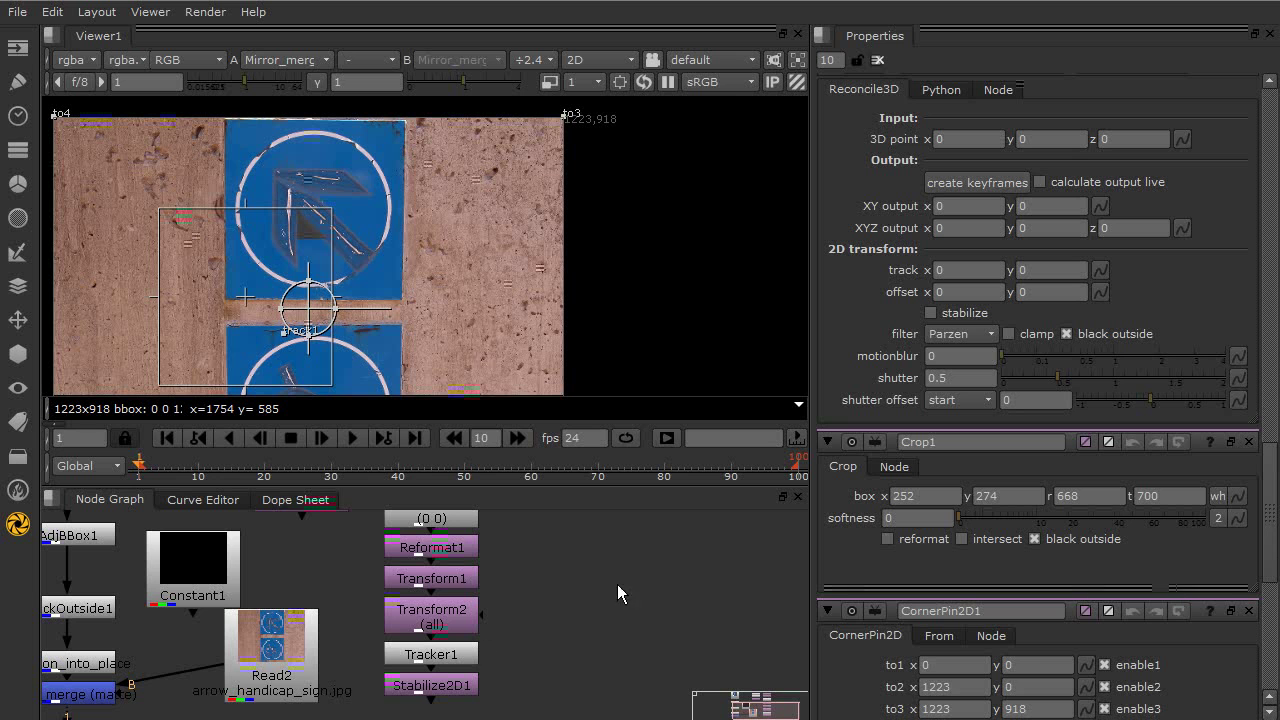
pyautogui.moveTo(436, 576); pyautogui.dragTo(438, 597, button='middle')
pyautogui.doubleClick(441, 574)
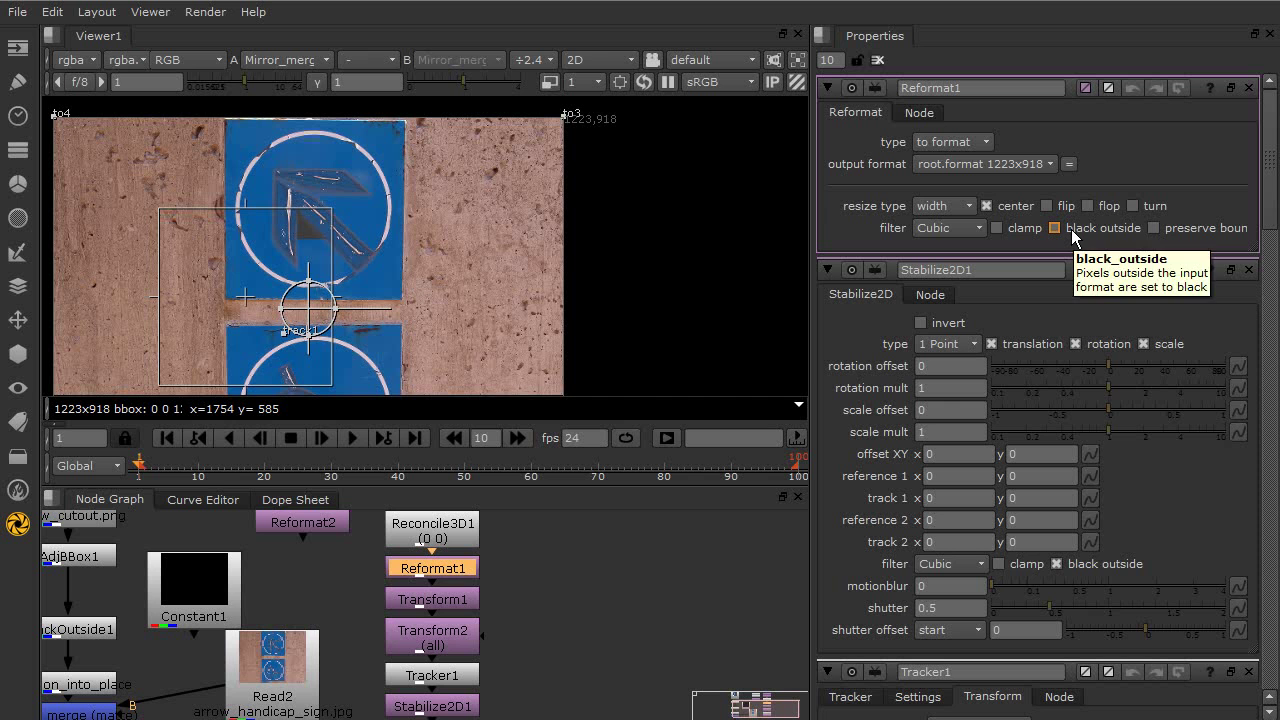
# Open the AdjBBox2 properties and set Add Pixels to -110.
pyautogui.moveTo(277, 582); pyautogui.dragTo(330, 671, button='middle')
pyautogui.scroll(1, 321, 600)
pyautogui.moveTo(321, 605); pyautogui.dragTo(331, 652, button='middle')
pyautogui.moveTo(292, 562); pyautogui.dragTo(446, 693)
pyautogui.scroll(1, 366, 586)
pyautogui.moveTo(258, 612); pyautogui.dragTo(258, 600, button='middle')
pyautogui.click(258, 600)
pyautogui.doubleClick(330, 576)
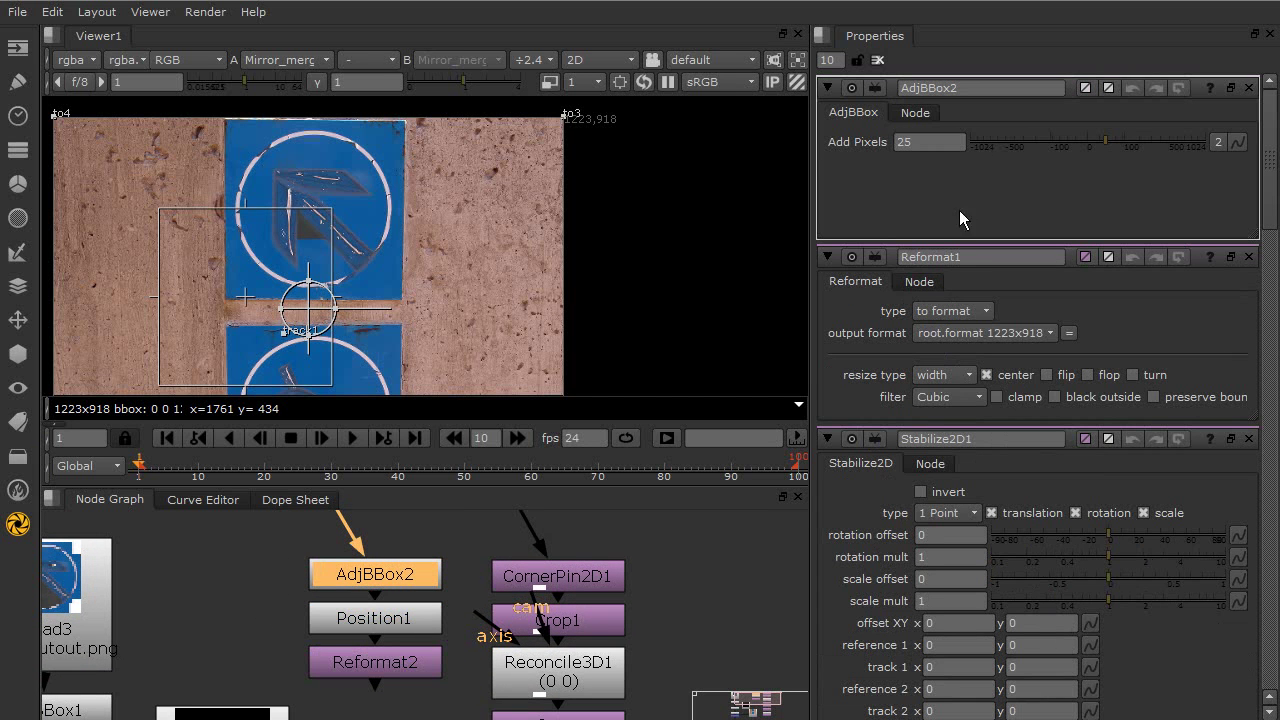
pyautogui.moveTo(999, 145); pyautogui.dragTo(1049, 137)
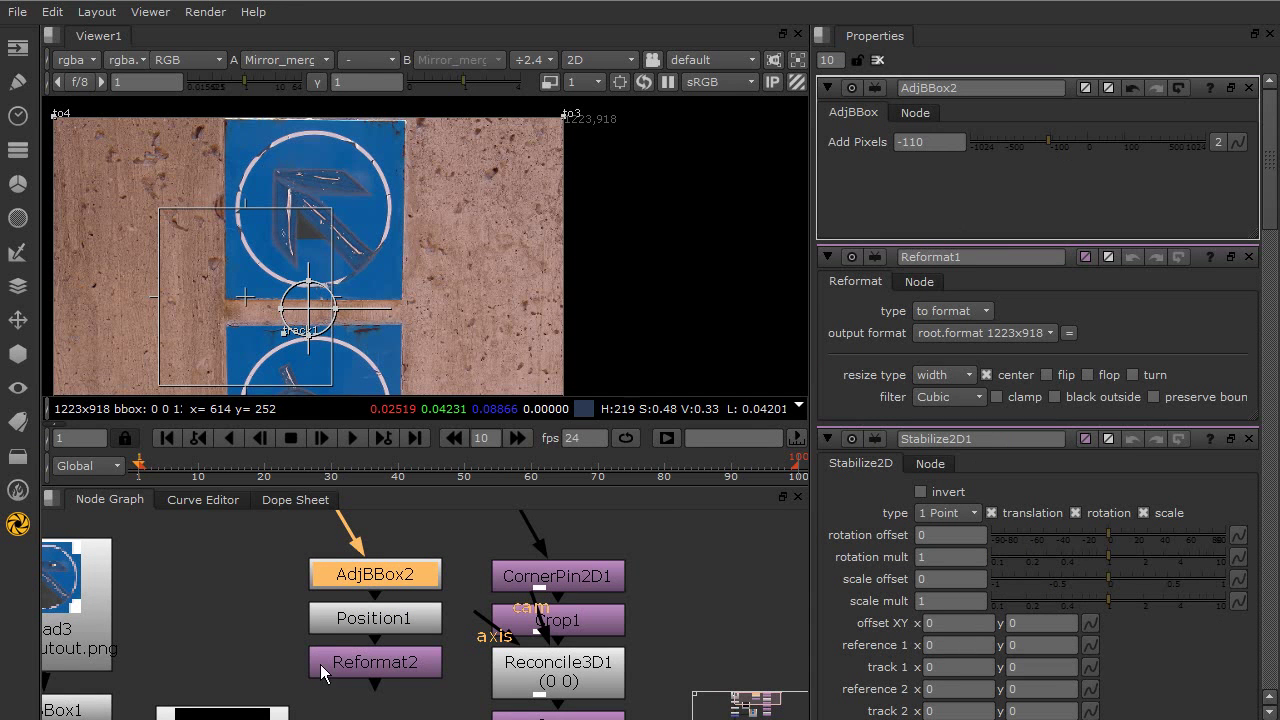
# Open the Position1 and Reformat2 properties to review their options.
pyautogui.doubleClick(357, 622)
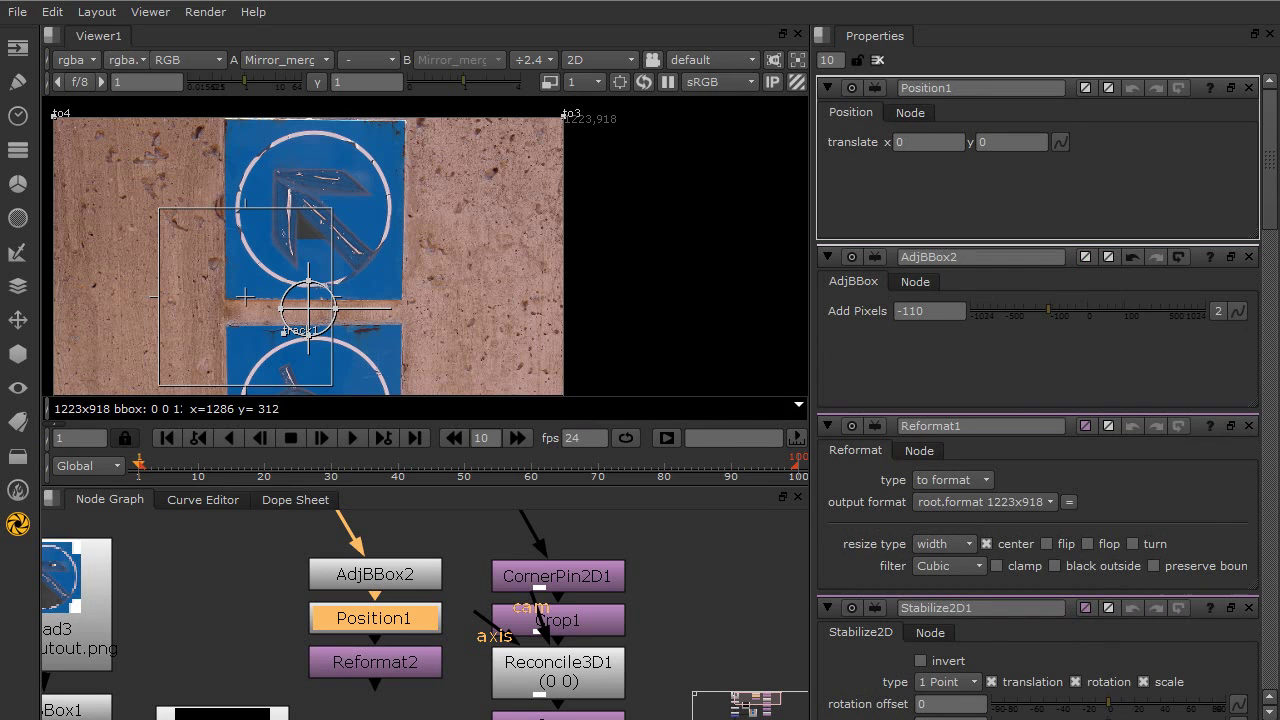
pyautogui.doubleClick(370, 662)
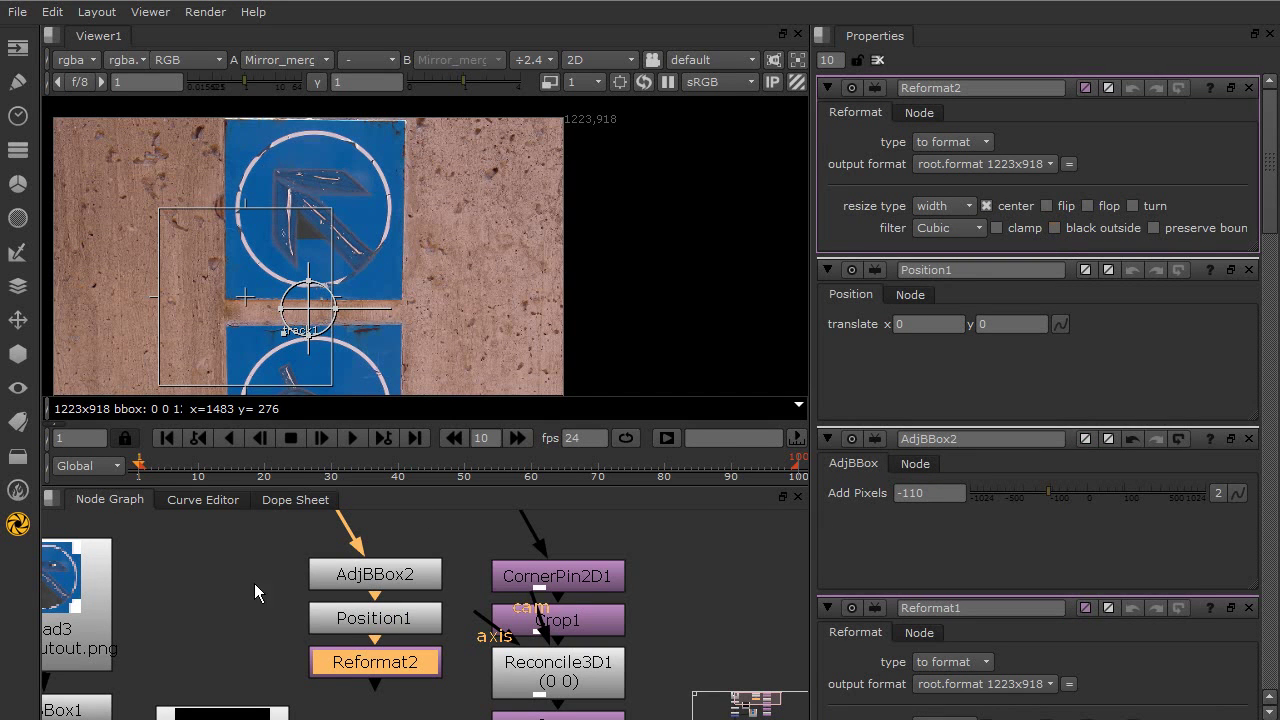
# Bring up the Transform2 and Transform1 properties again to review their black outside option.
pyautogui.moveTo(258, 638); pyautogui.dragTo(487, 481, button='middle')
pyautogui.scroll(-2, 464, 570)
pyautogui.moveTo(448, 609); pyautogui.dragTo(451, 551, button='middle')
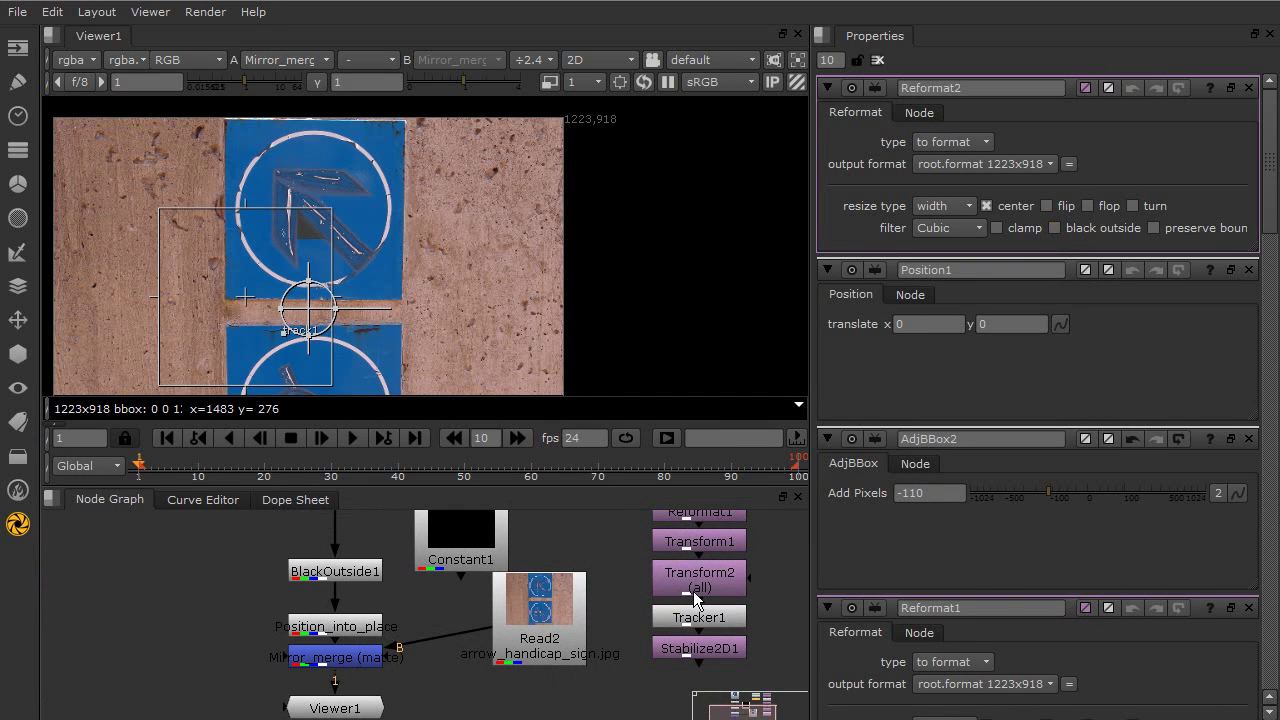
pyautogui.doubleClick(696, 582)
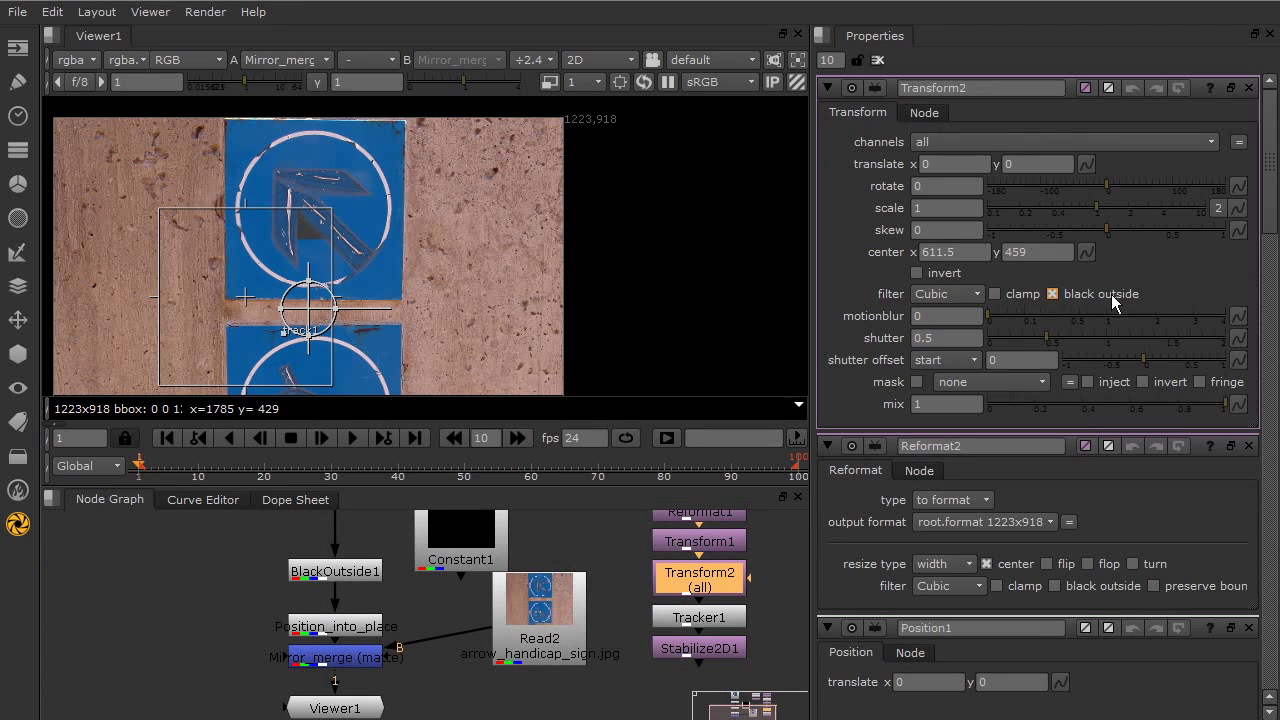
pyautogui.doubleClick(699, 541)
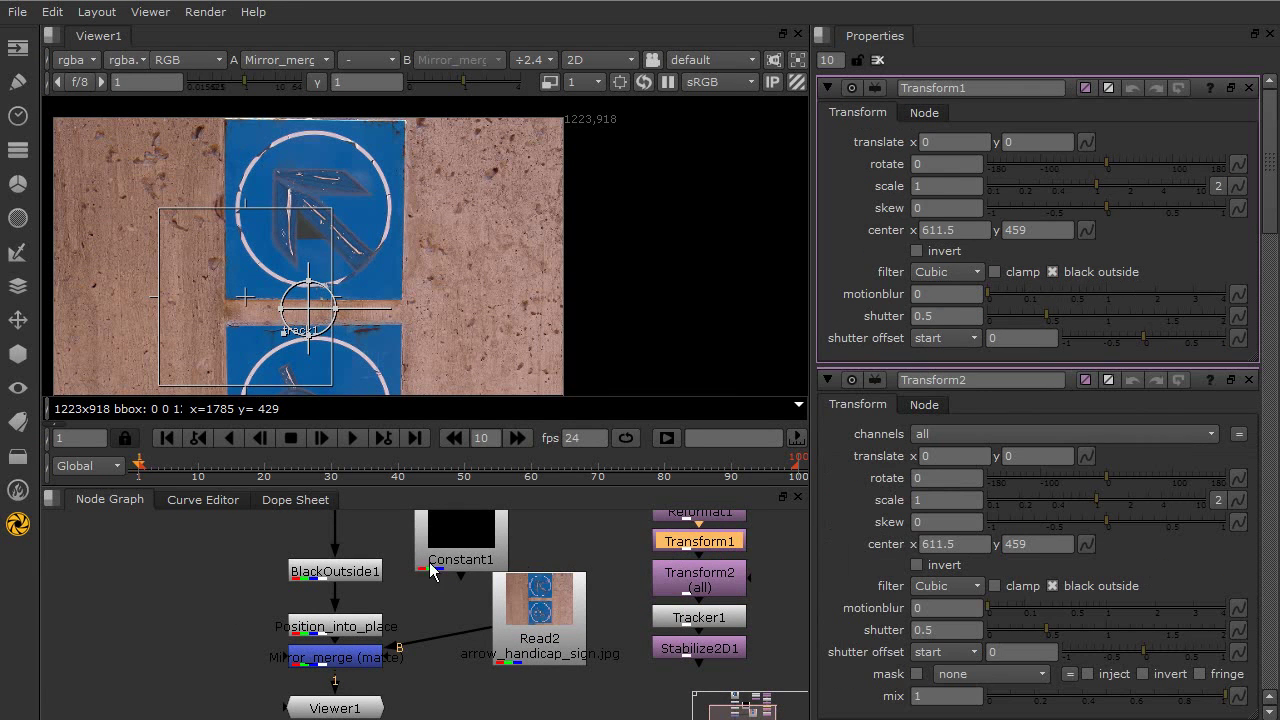
# View the BlackOutside1 output, examine the pixels along its bounding box edge, and locate BlackOutside among the Transform nodes.
pyautogui.moveTo(362, 558); pyautogui.dragTo(358, 598, button='middle')
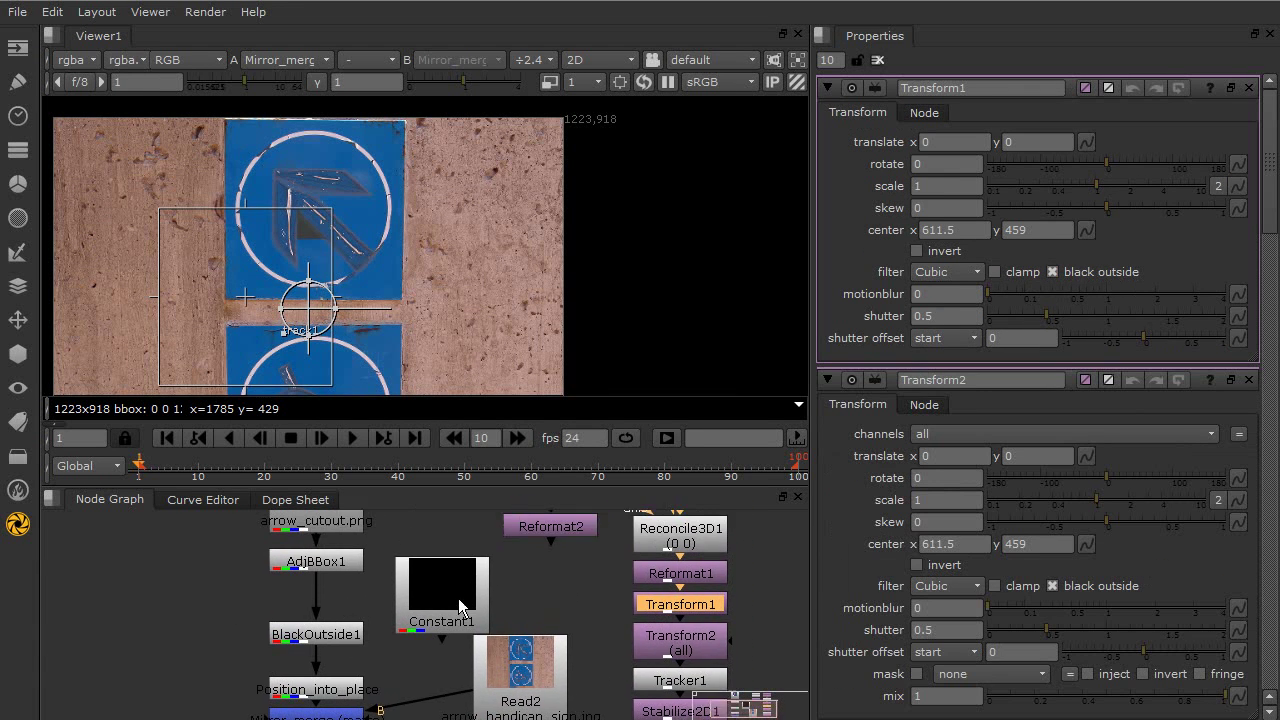
pyautogui.moveTo(478, 588); pyautogui.dragTo(459, 604, button='middle')
pyautogui.click(313, 638)
pyautogui.press('1')
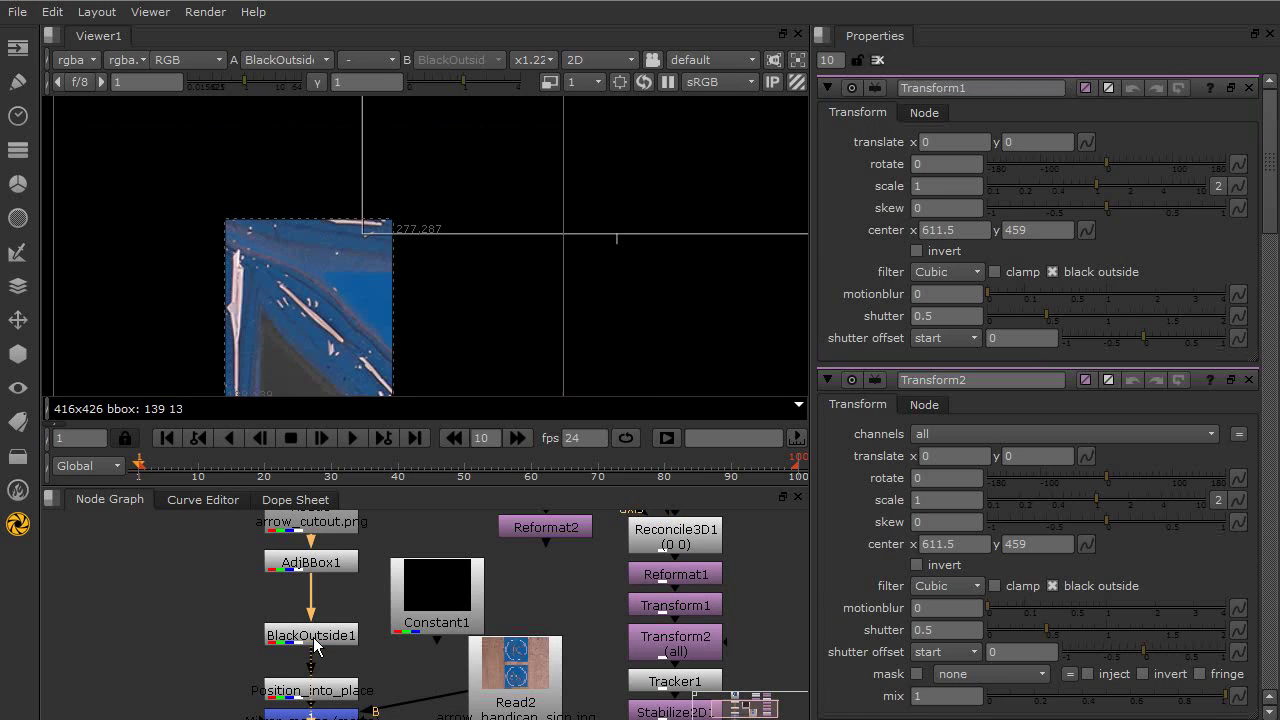
pyautogui.scroll(8, 376, 212)
pyautogui.scroll(4, 500, 330)
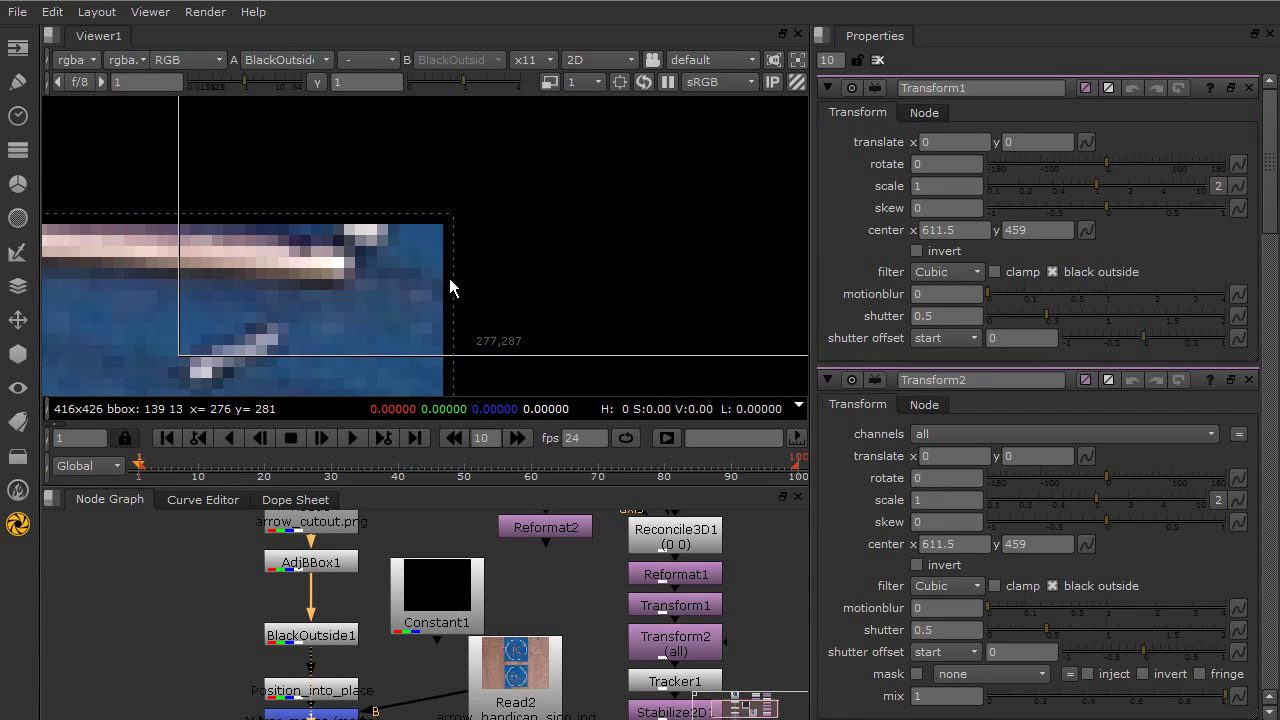
pyautogui.scroll(-8, 450, 288)
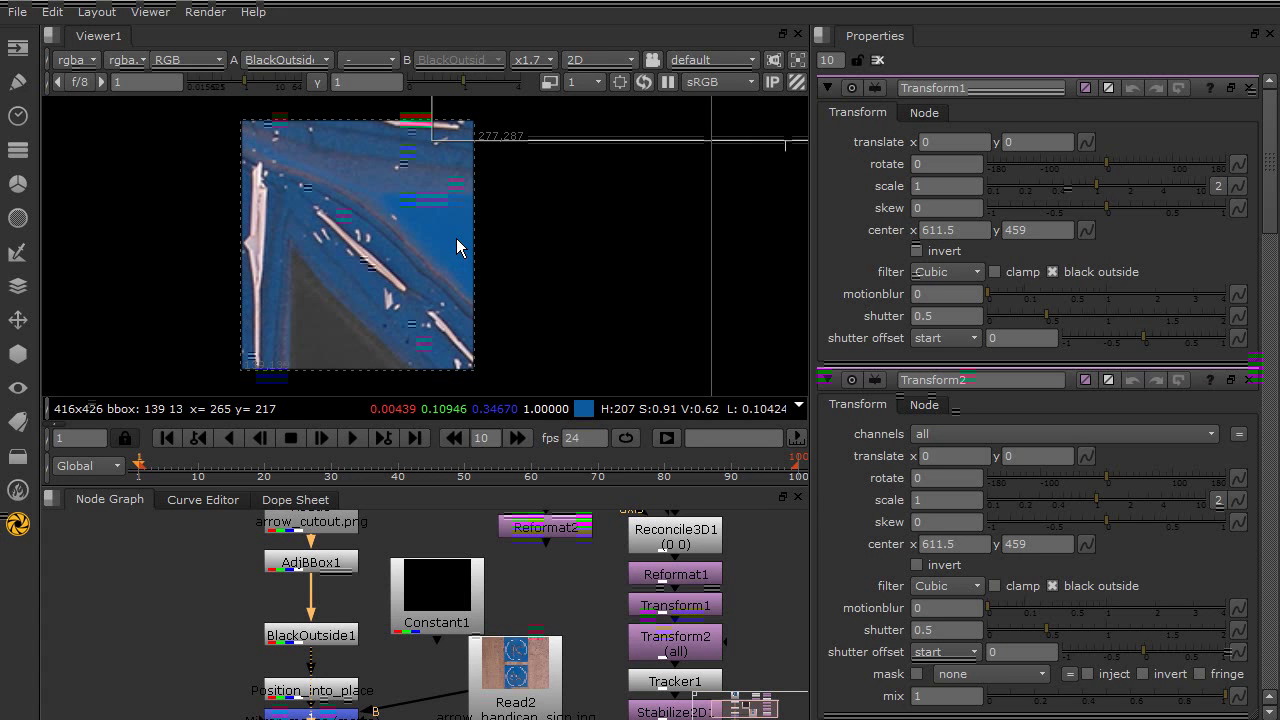
pyautogui.click(21, 322)
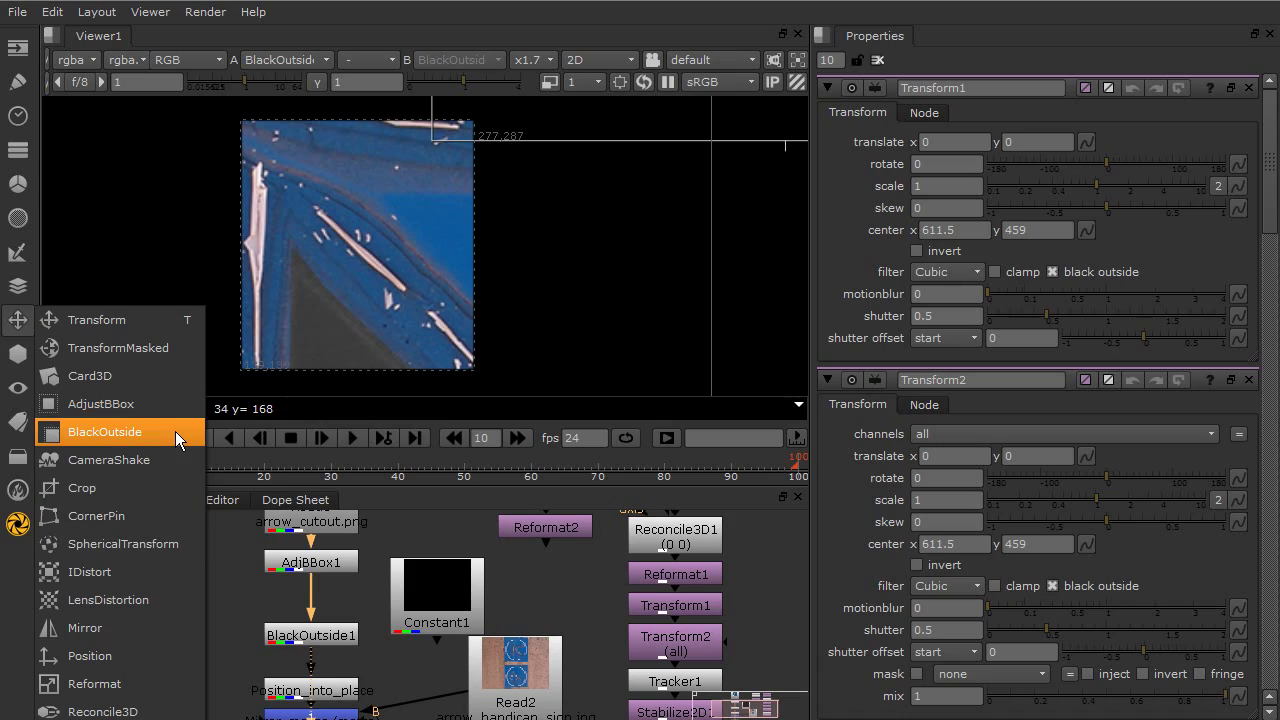